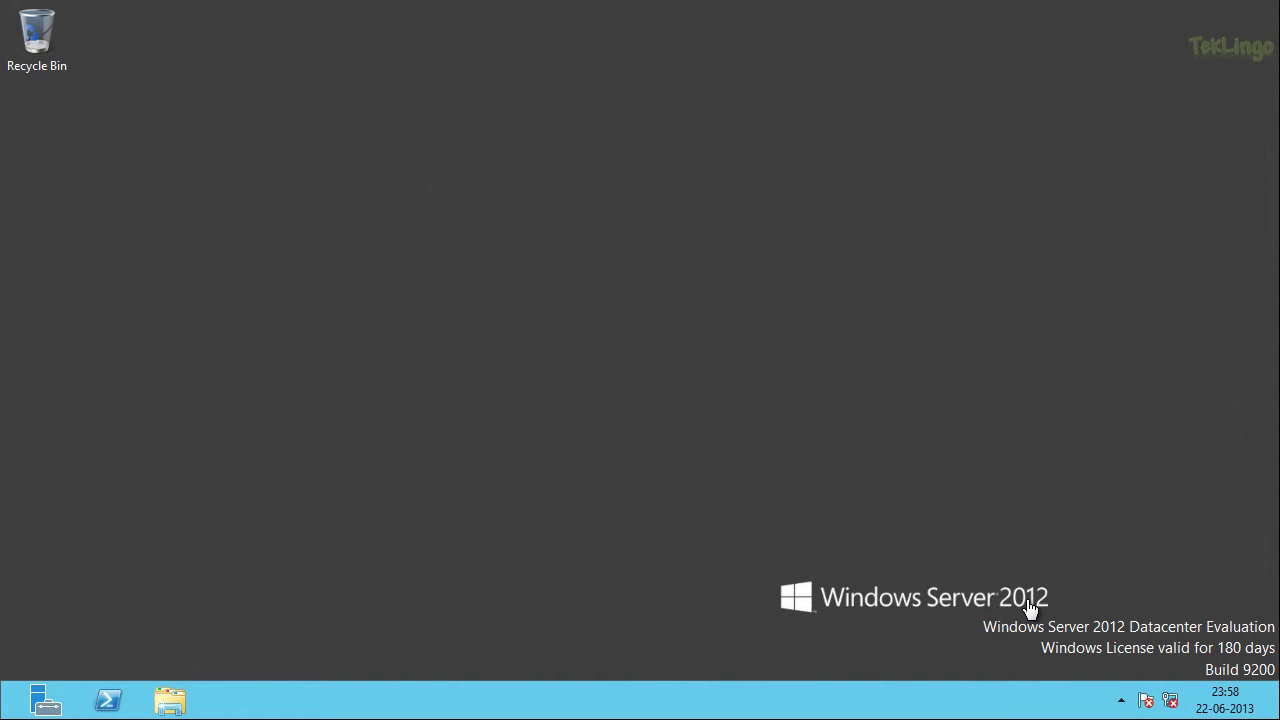
Step: Launch Server Manager from the taskbar so its Dashboard lists the local server
left_click(46, 700)
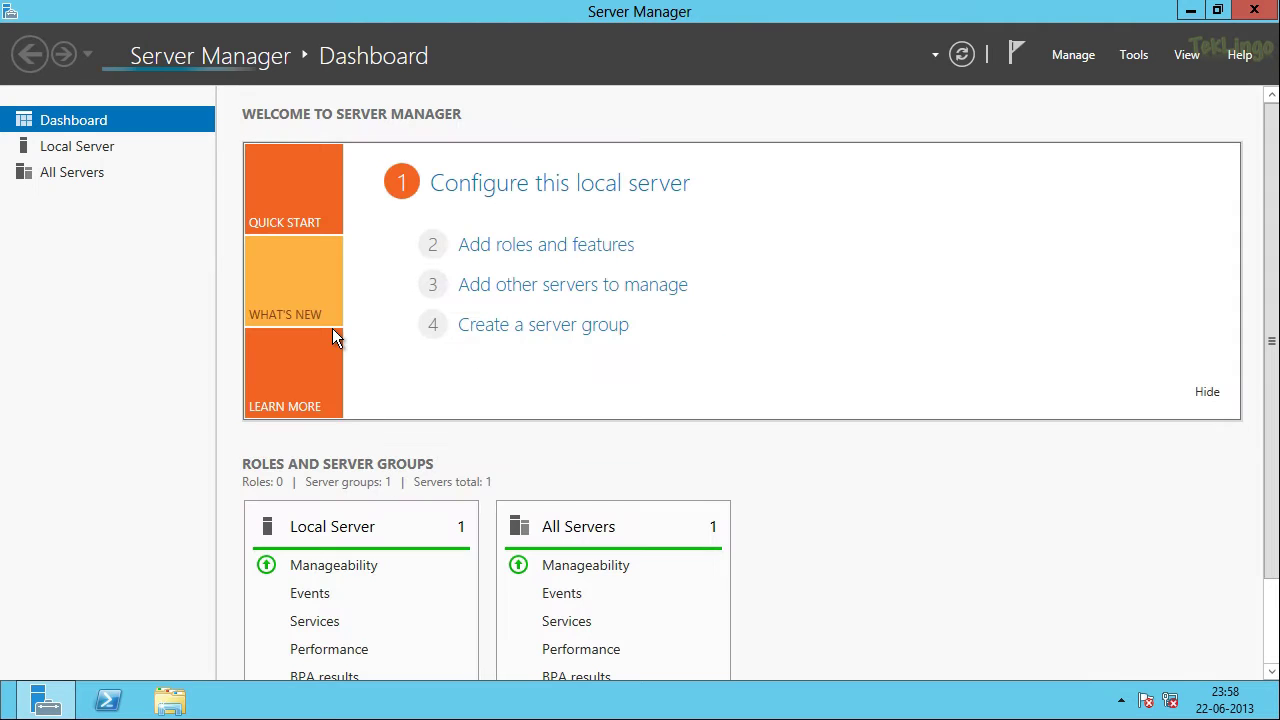
left_click(103, 155)
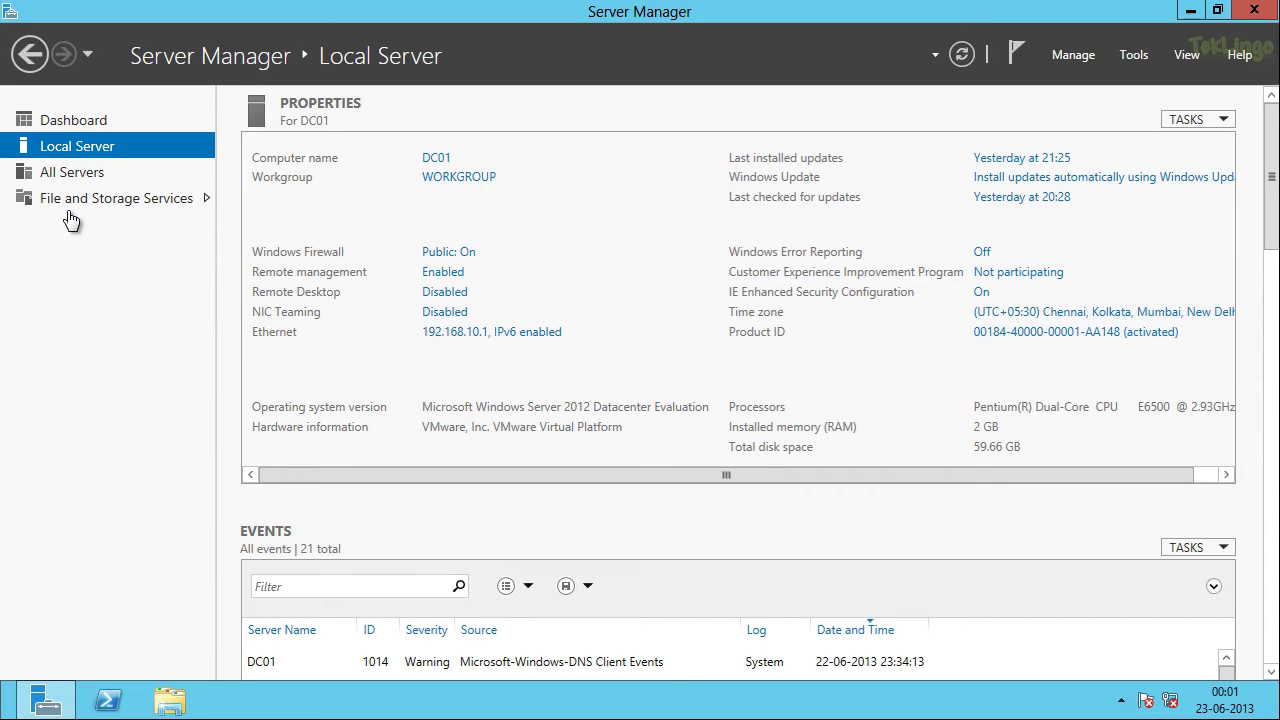
left_click(119, 123)
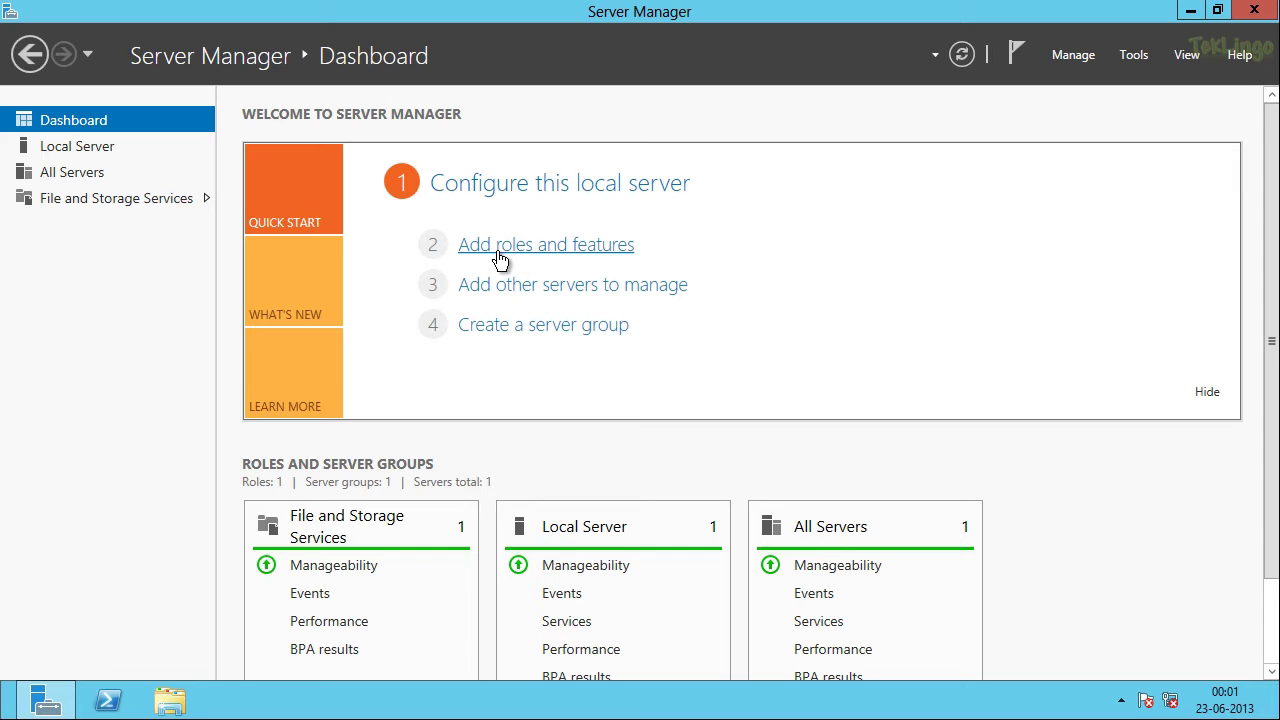
Step: Start the Add Roles and Features Wizard and get past the Before You Begin page
left_click(592, 246)
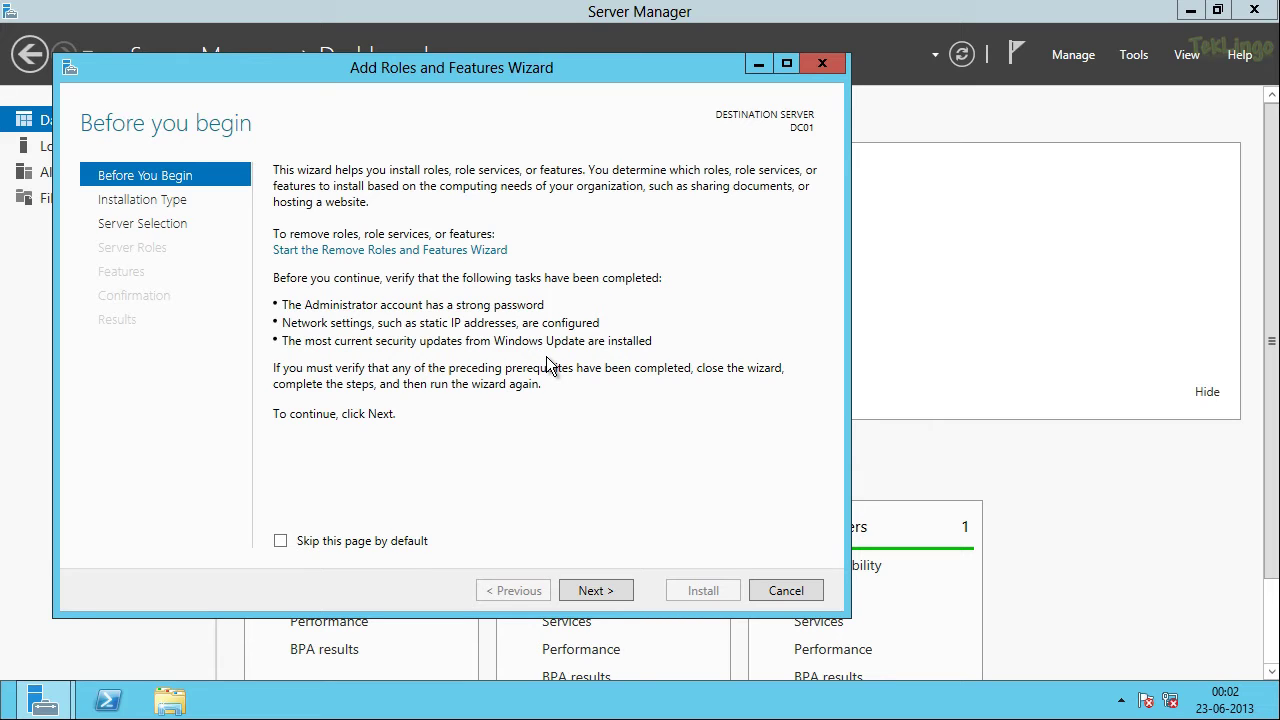
left_click(615, 590)
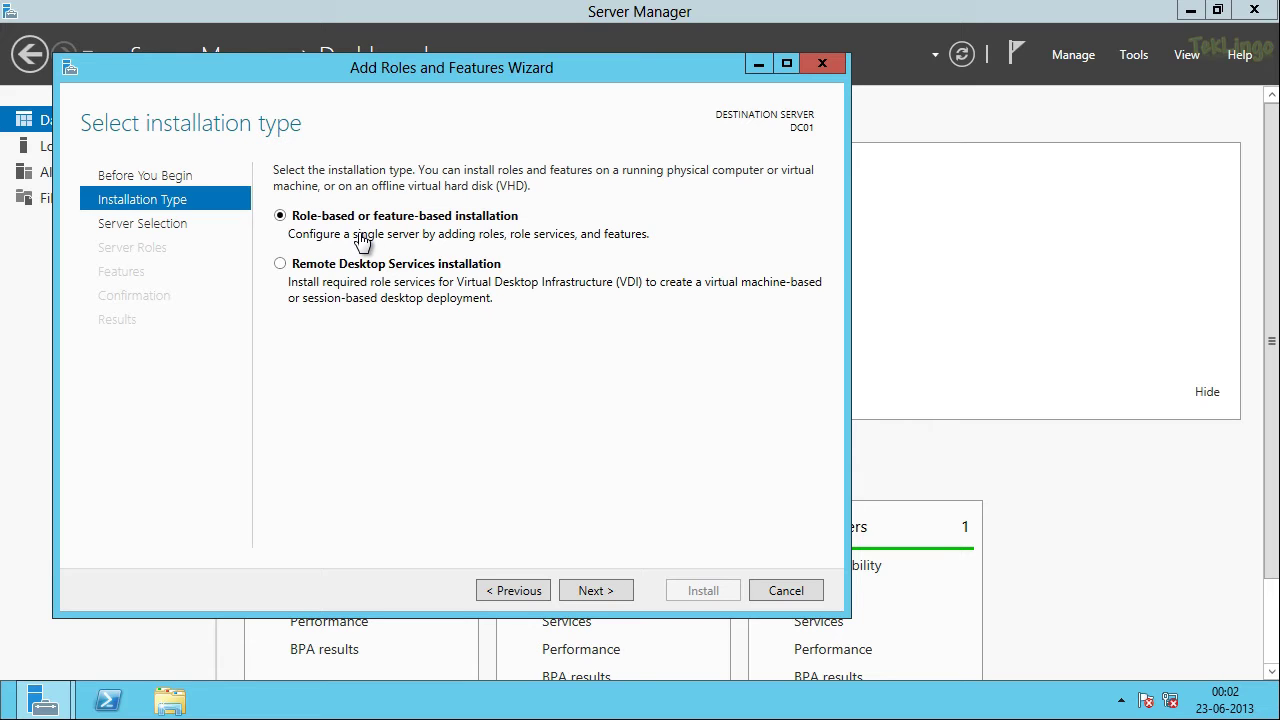
Step: Keep DC01 from the server pool as the destination server and reach Select server roles
left_click(612, 590)
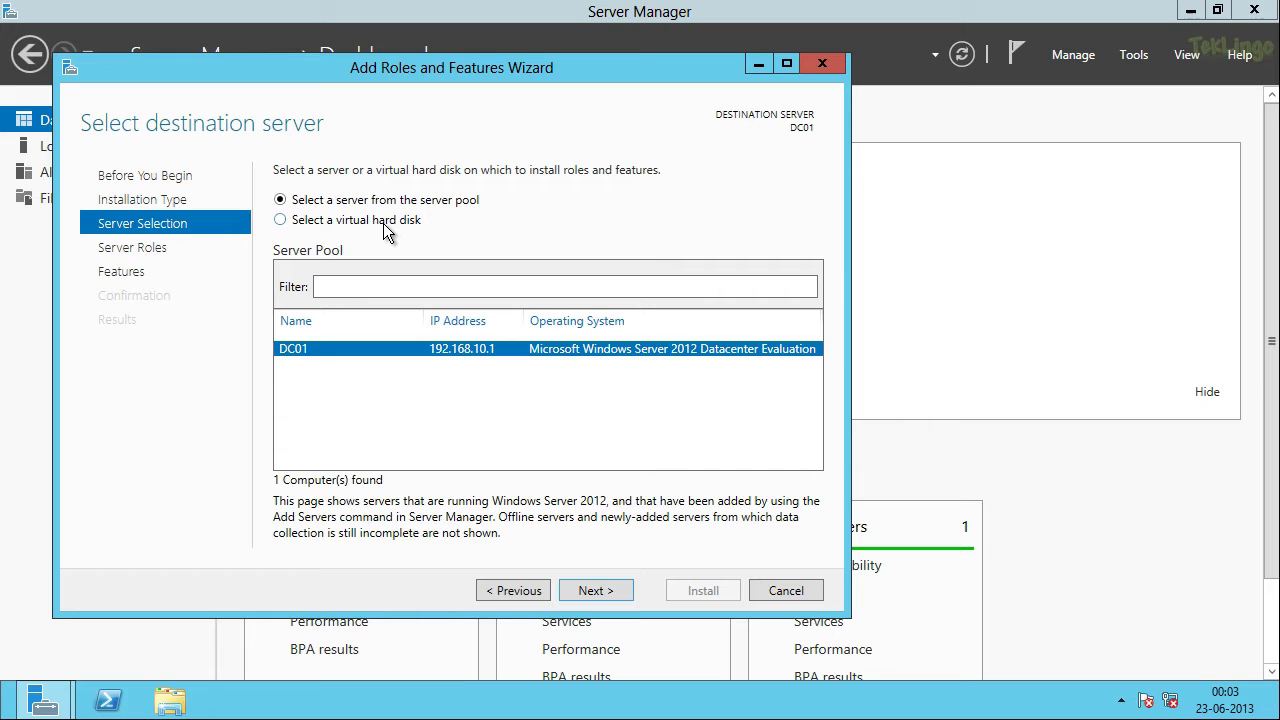
left_click(282, 220)
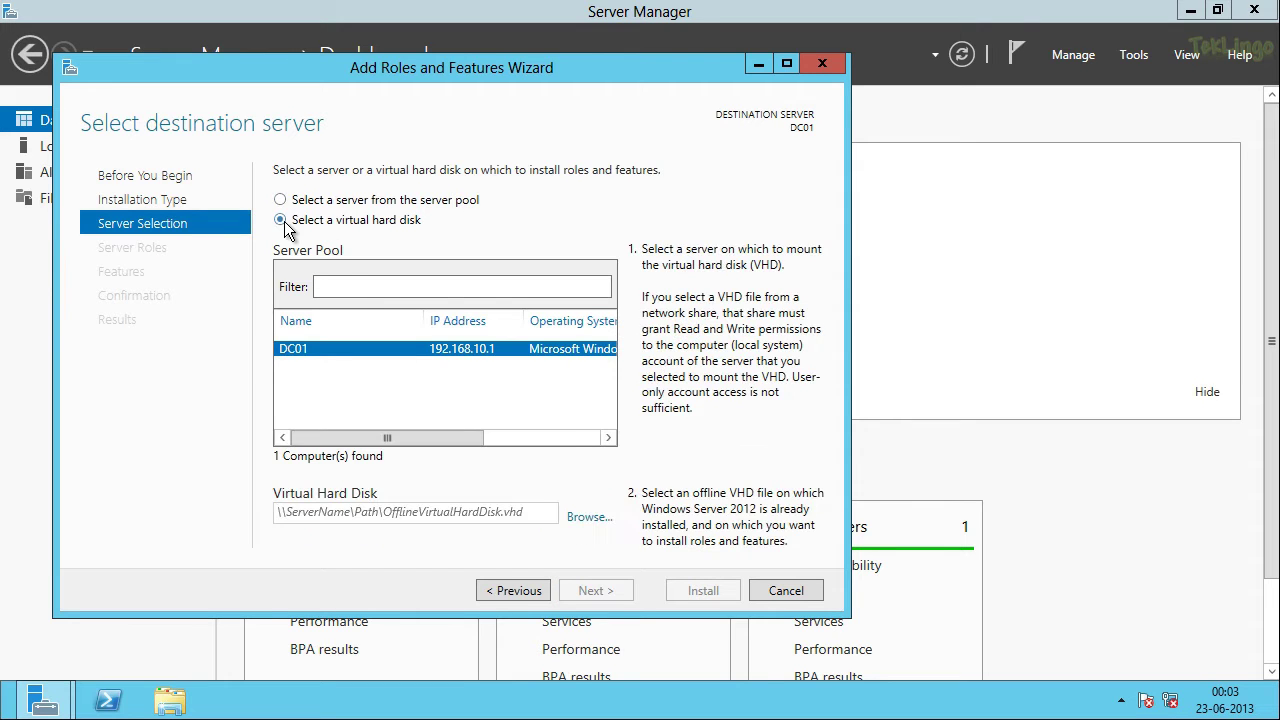
left_click(401, 204)
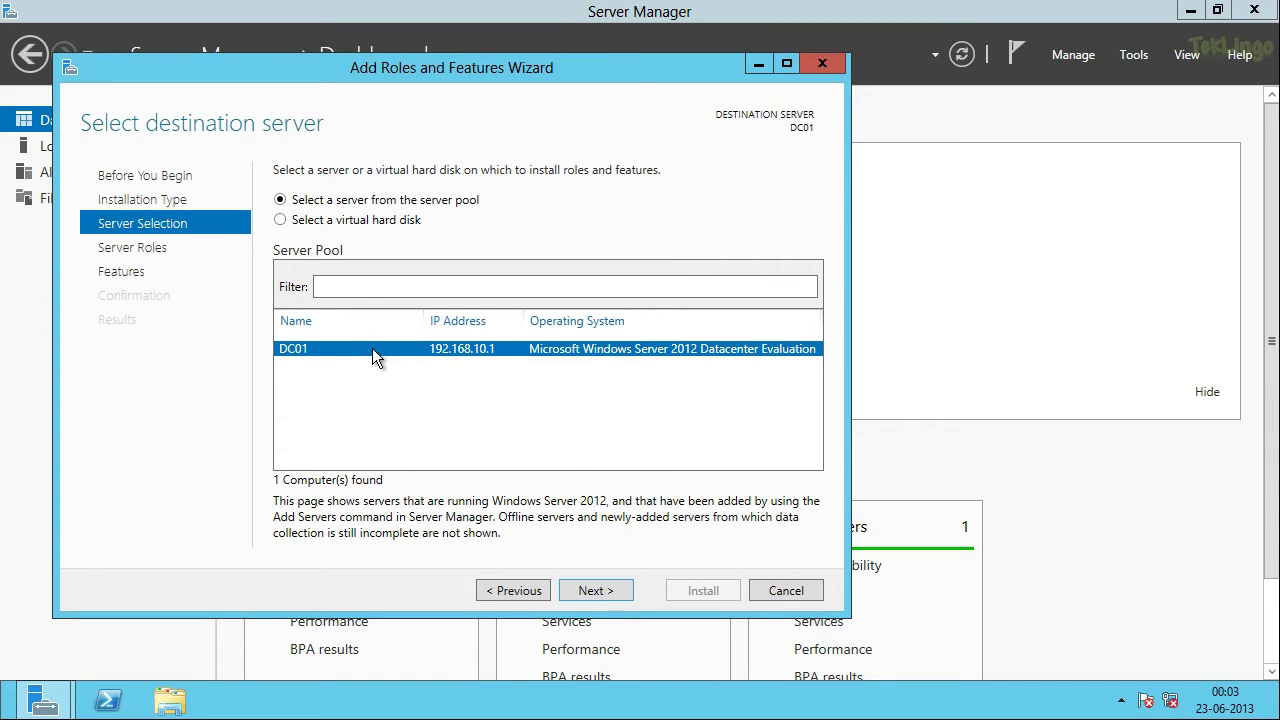
left_click(606, 588)
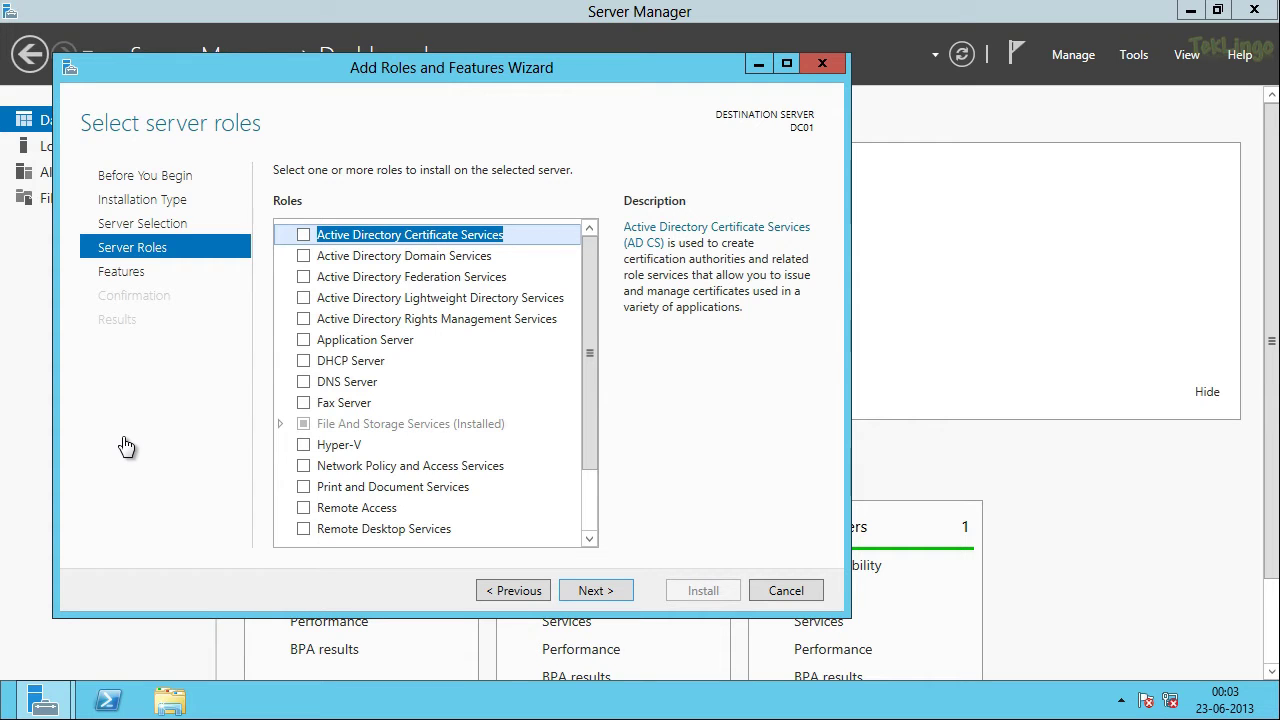
Step: Select Active Directory Domain Services with its required management tools and move to Features
left_click(304, 256)
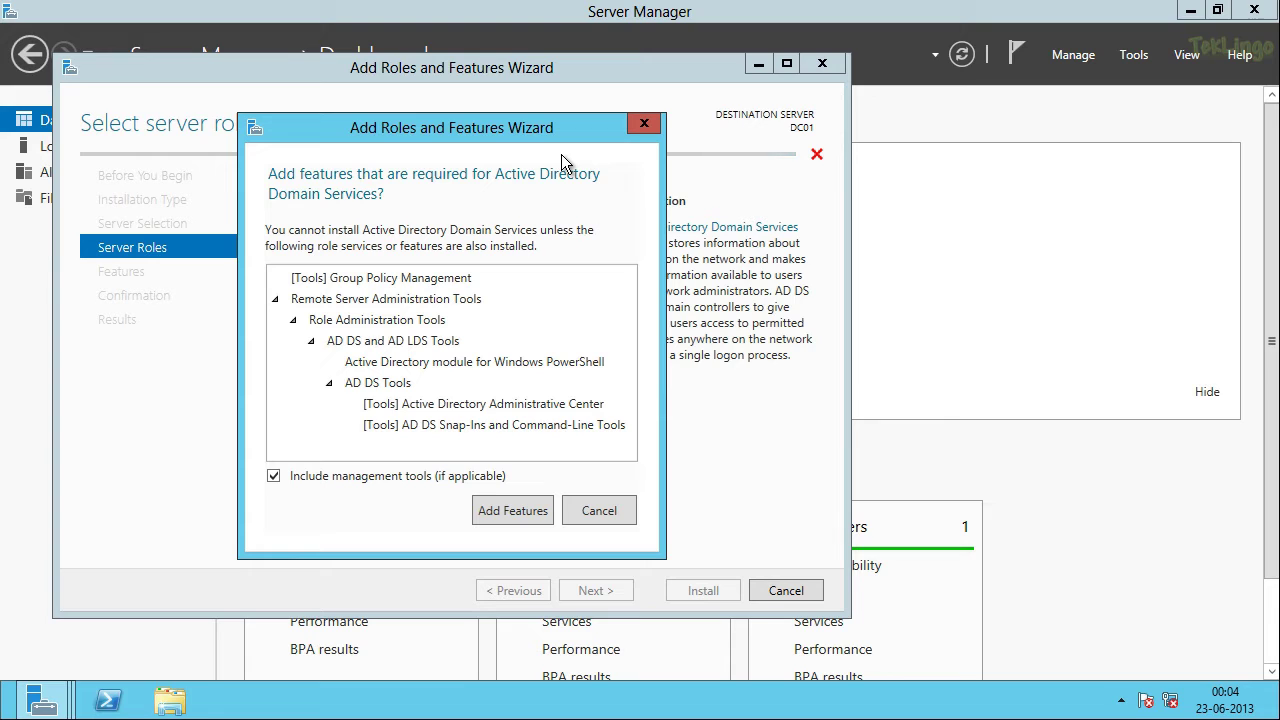
left_click(534, 518)
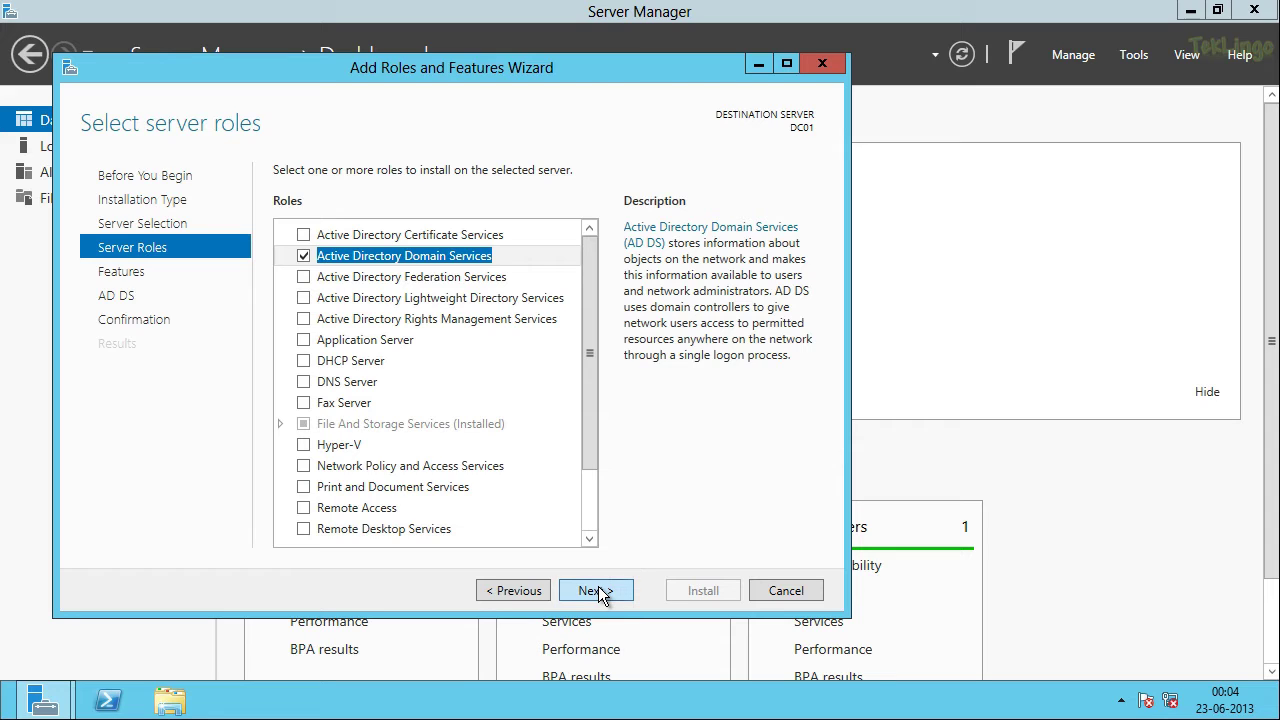
left_click(596, 590)
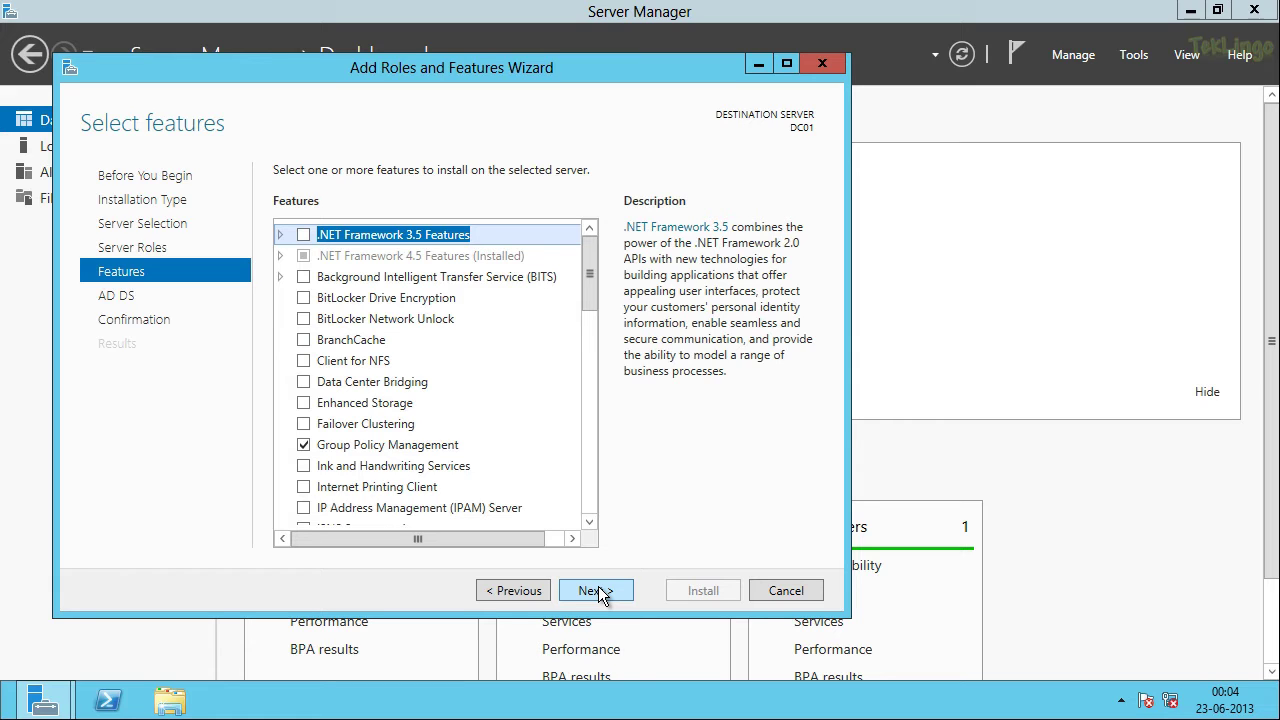
Step: Skip the Features and AD DS pages to reach Confirm installation selections
left_click(596, 590)
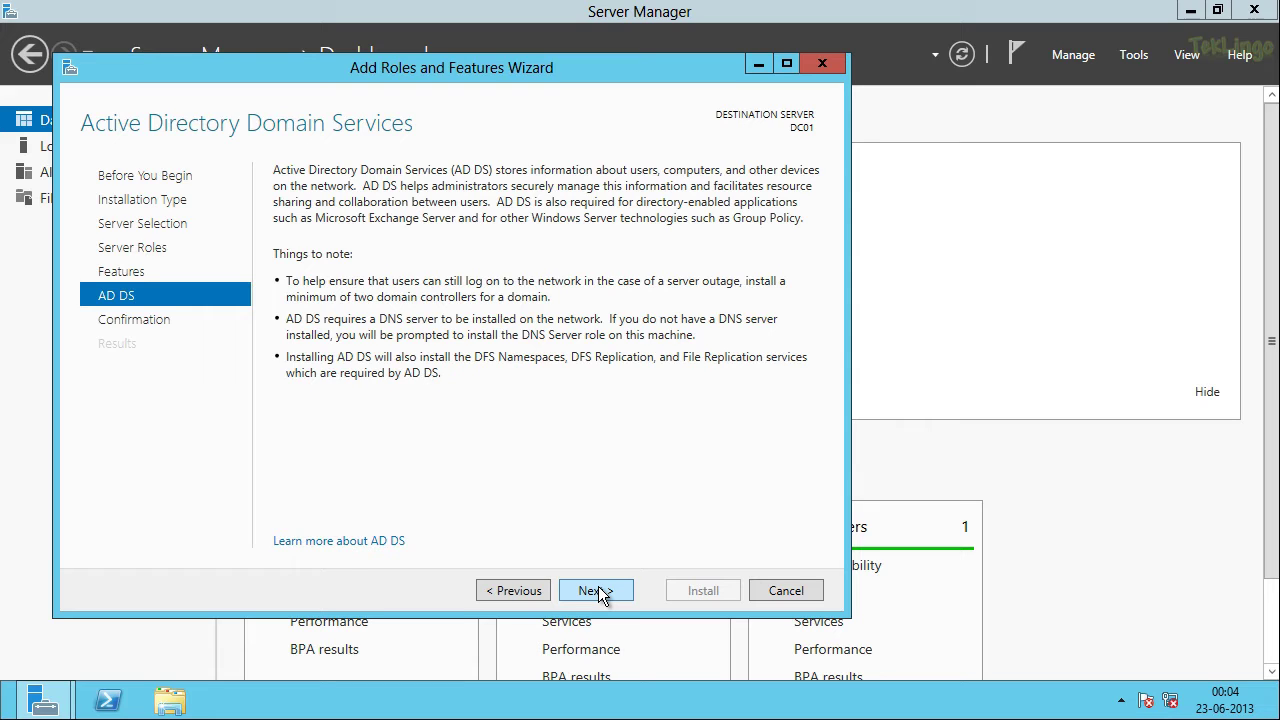
left_click(598, 591)
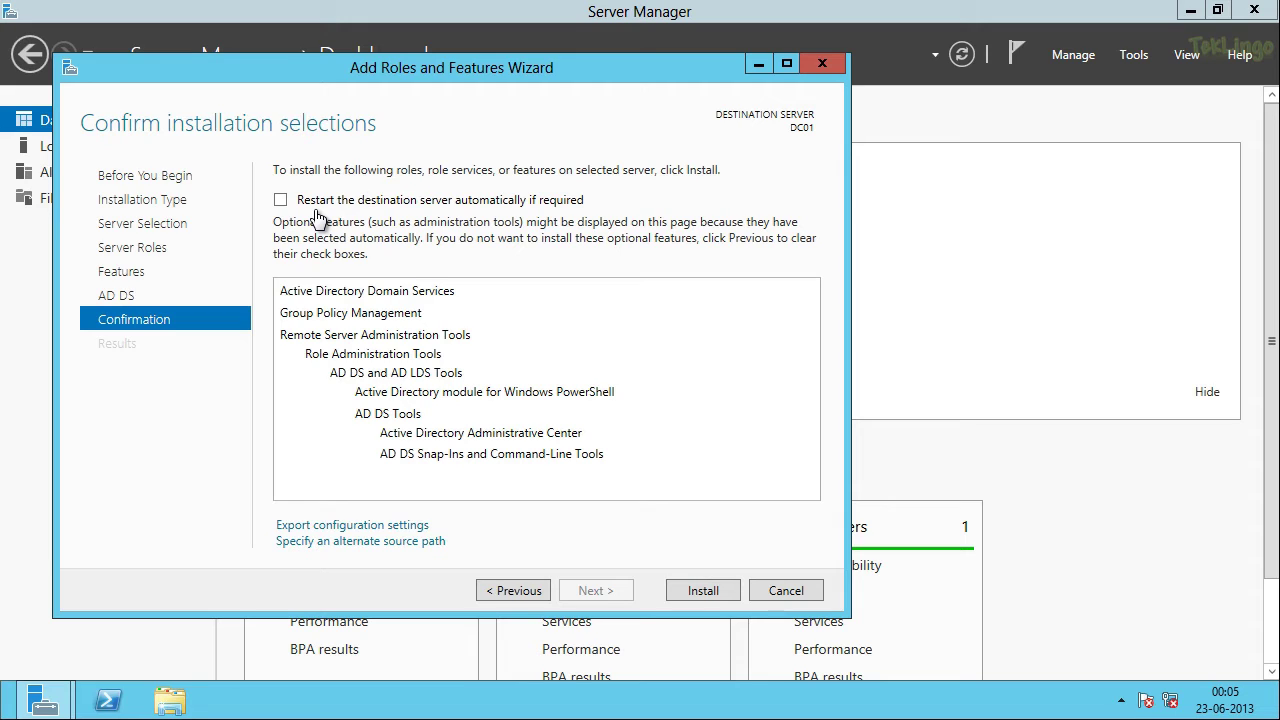
Step: Allow DC01 to restart automatically if required, accepting the restart warning
left_click(317, 205)
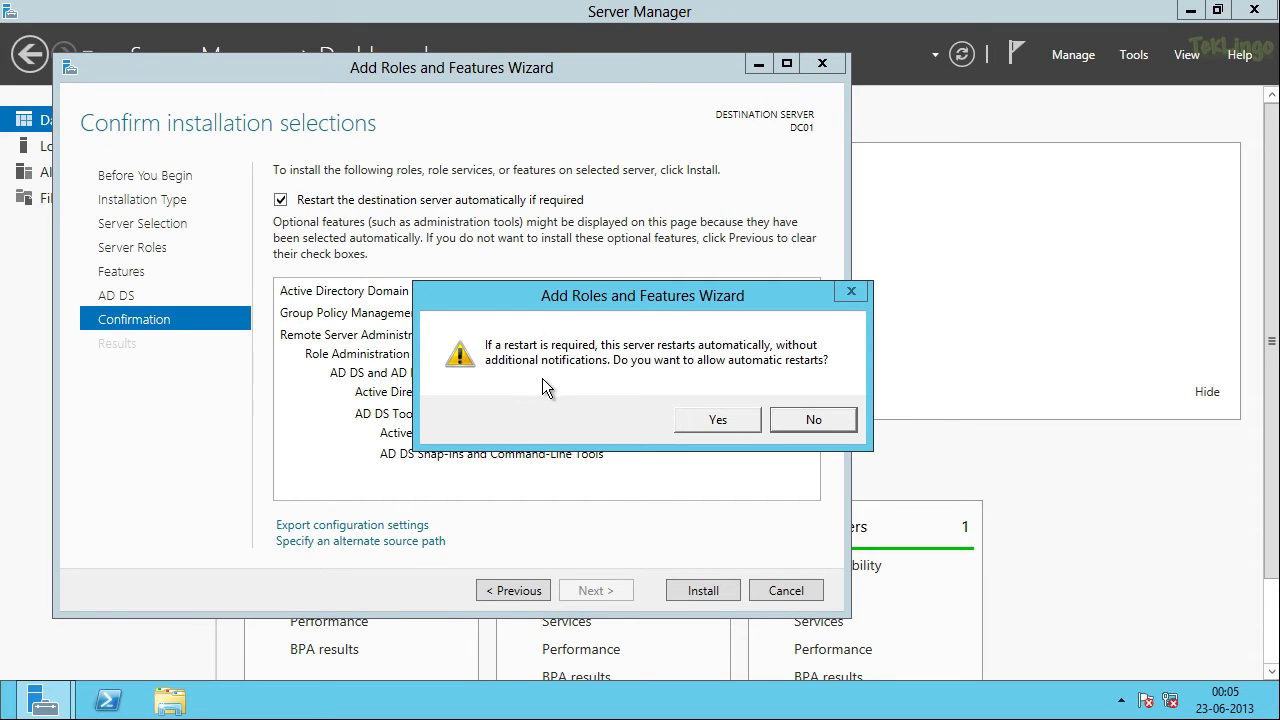
left_click(717, 419)
left_click(738, 419)
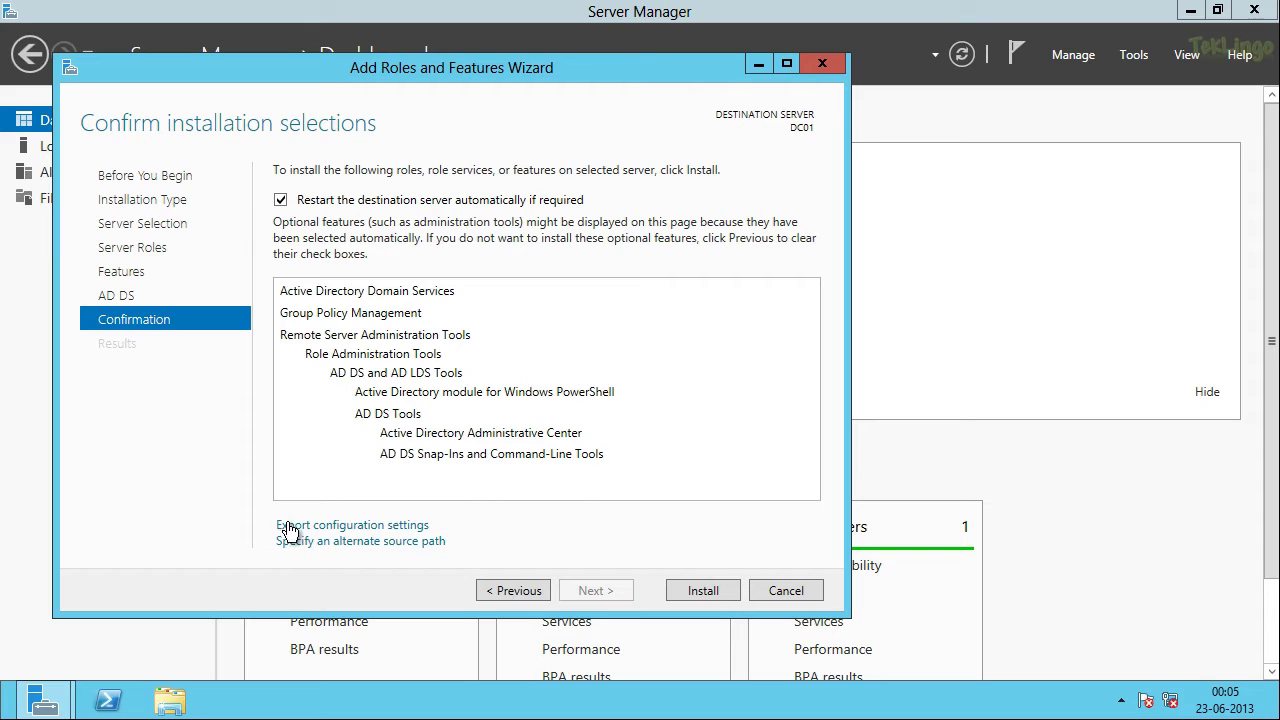
mouse_move(289, 527)
Step: Install AD DS and its management tools on DC01
left_click(701, 589)
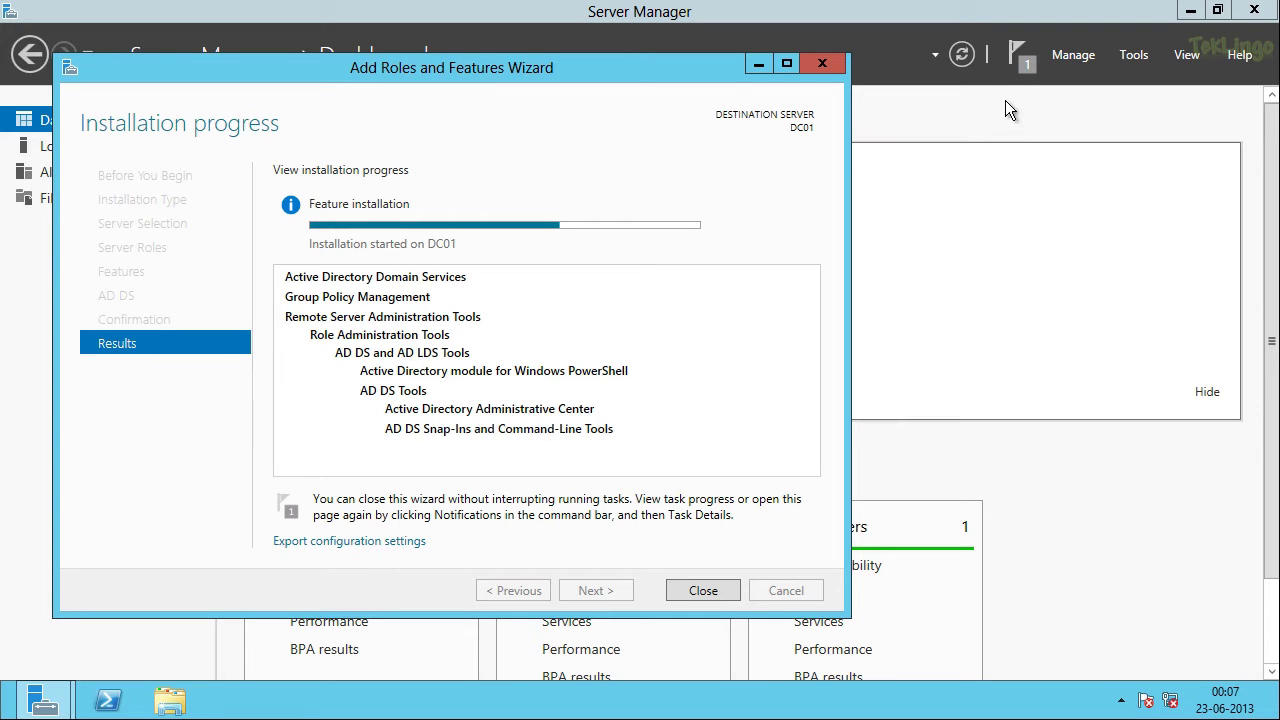
Step: From the notifications flag, promote DC01 to a domain controller in a new forest
left_click(1025, 72)
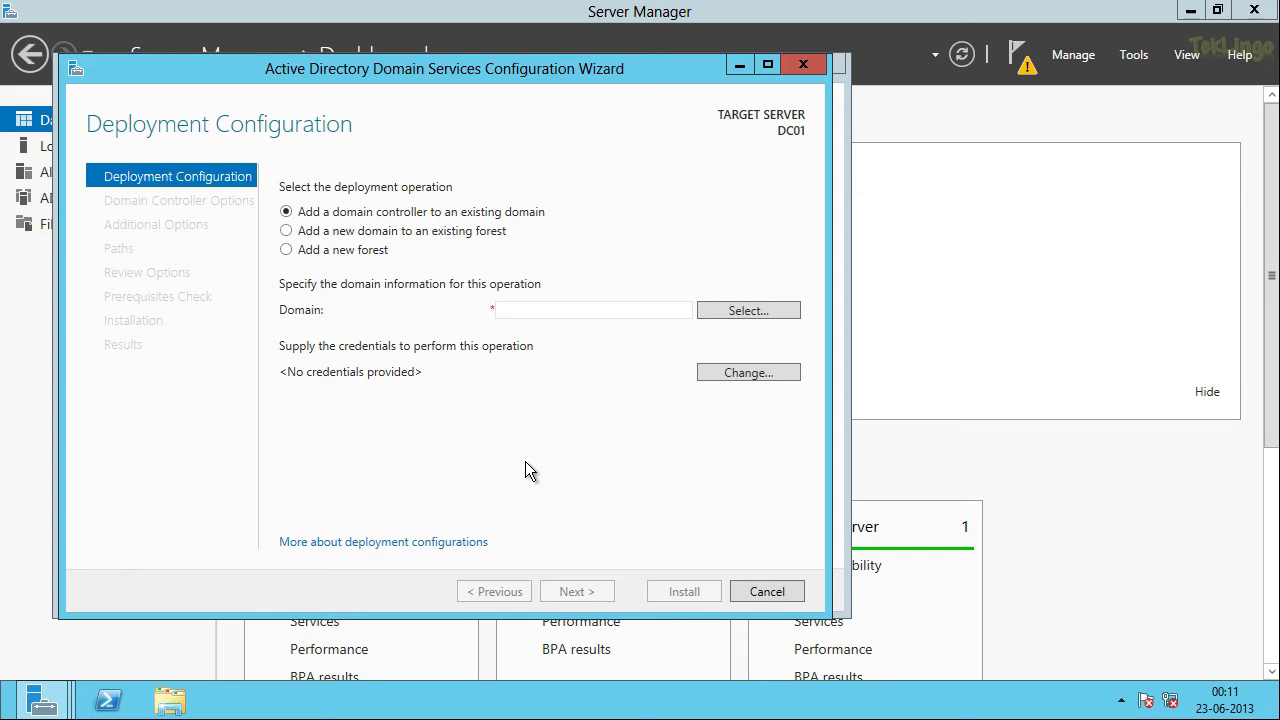
left_click(380, 258)
Step: Set the new forest's root domain name to contoso.local and continue to Domain Controller Options
left_click(519, 313)
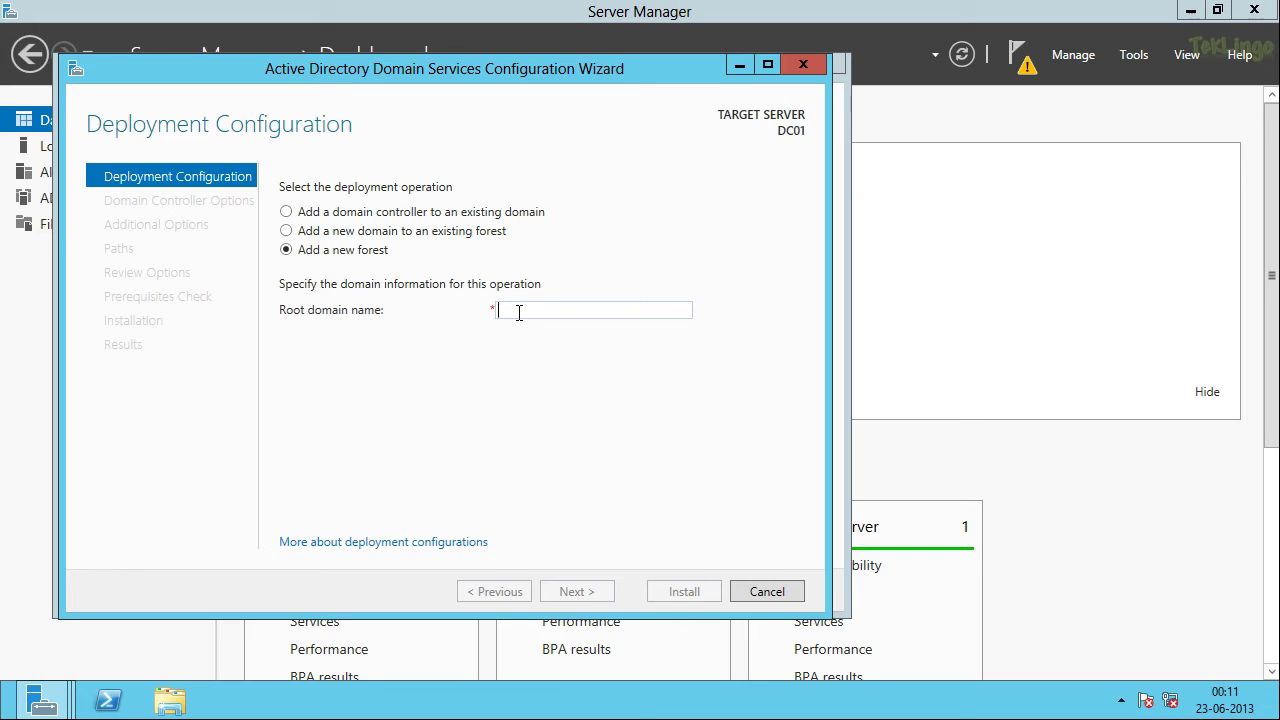
type("contoso.local")
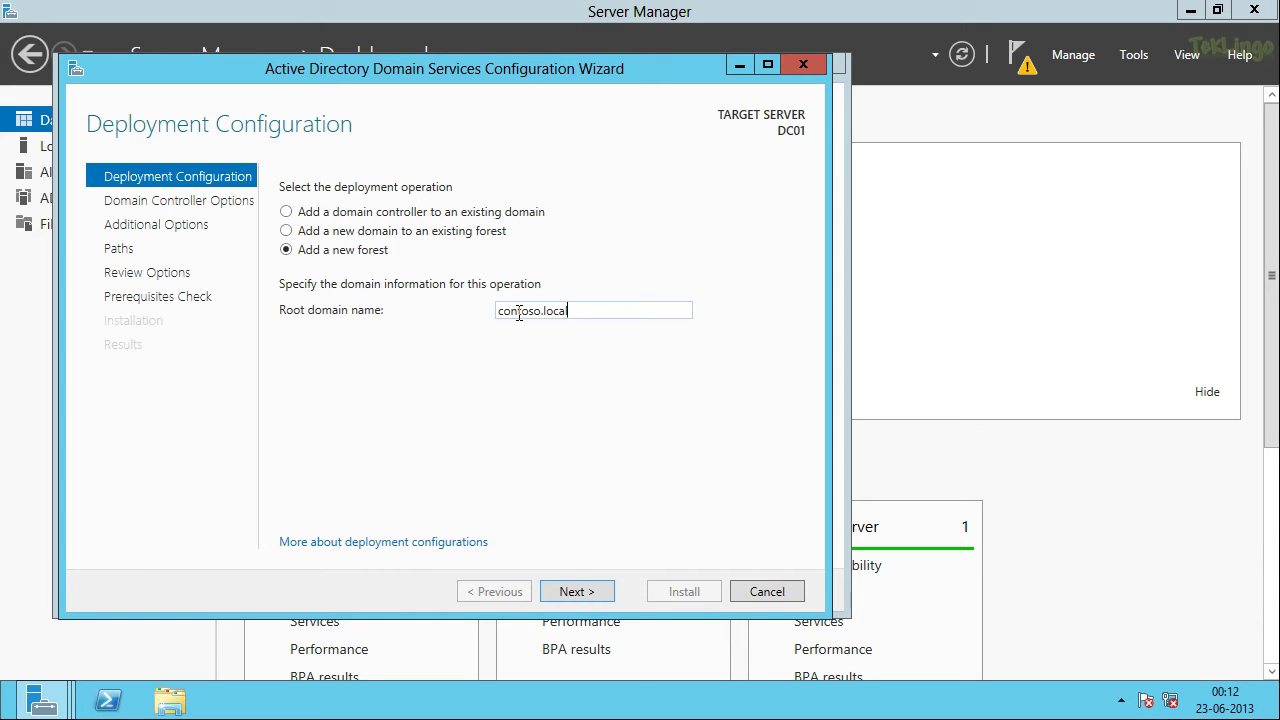
left_click(613, 596)
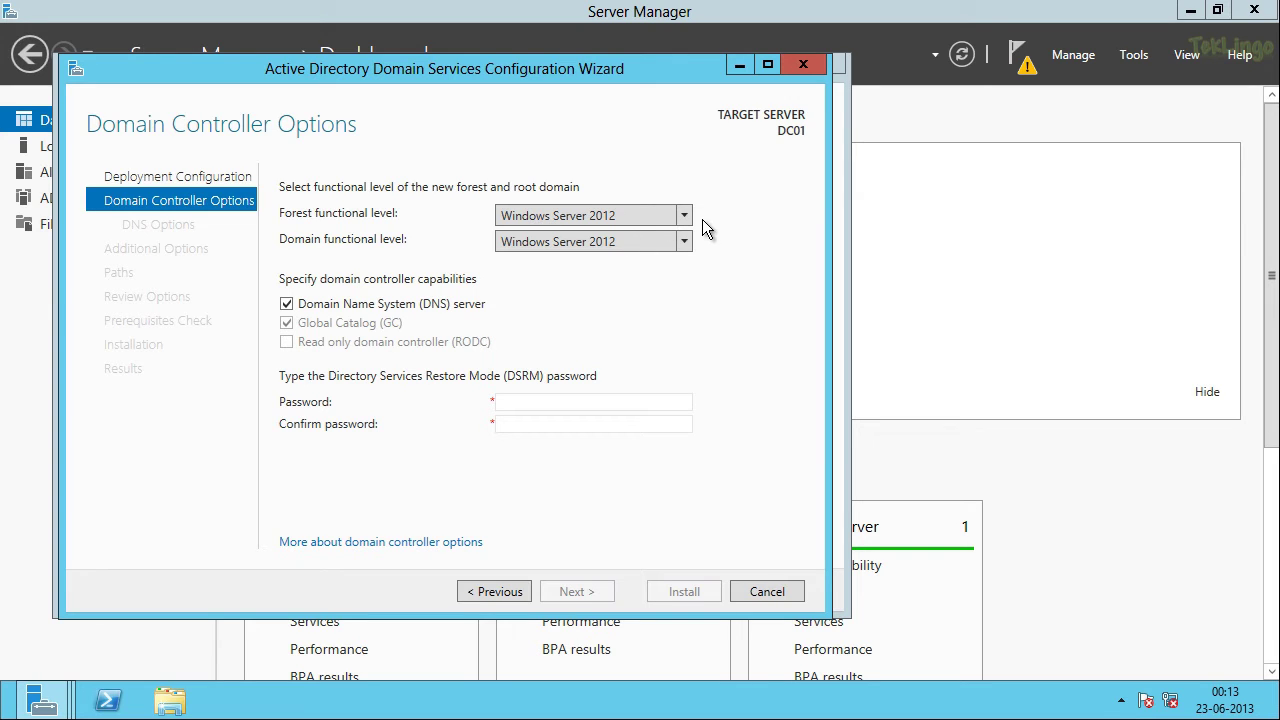
left_click(684, 216)
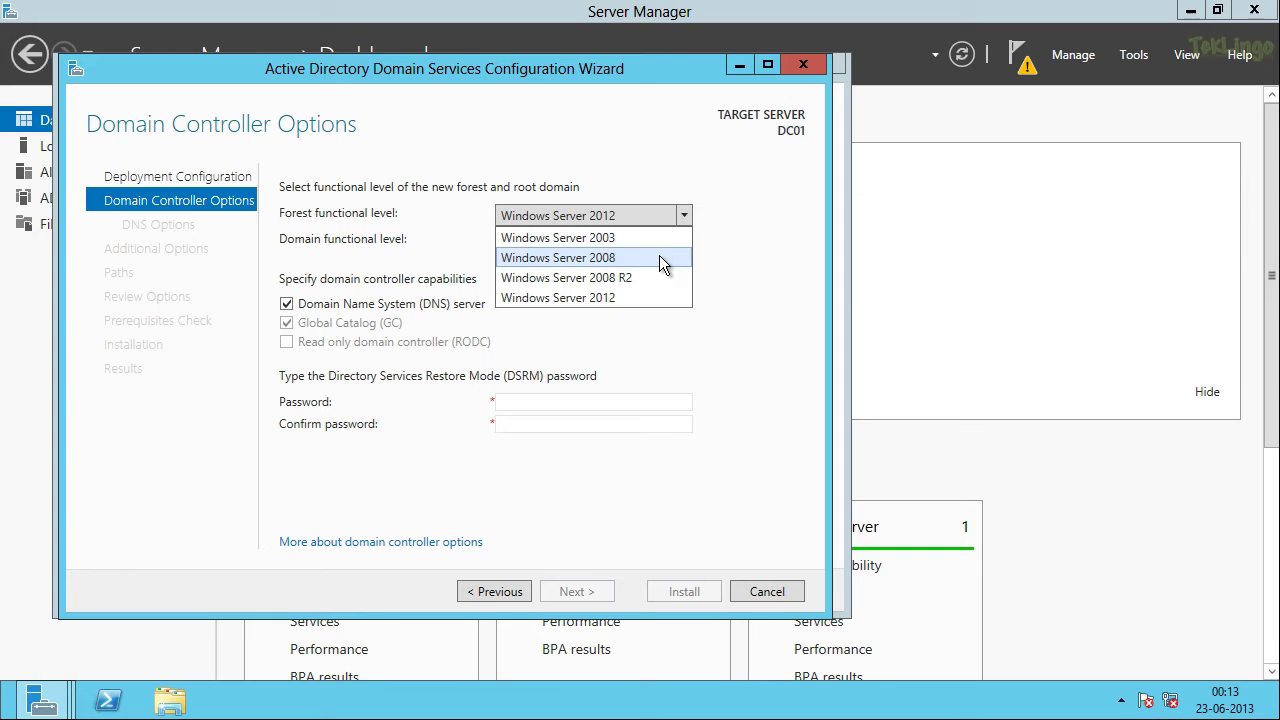
left_click(700, 256)
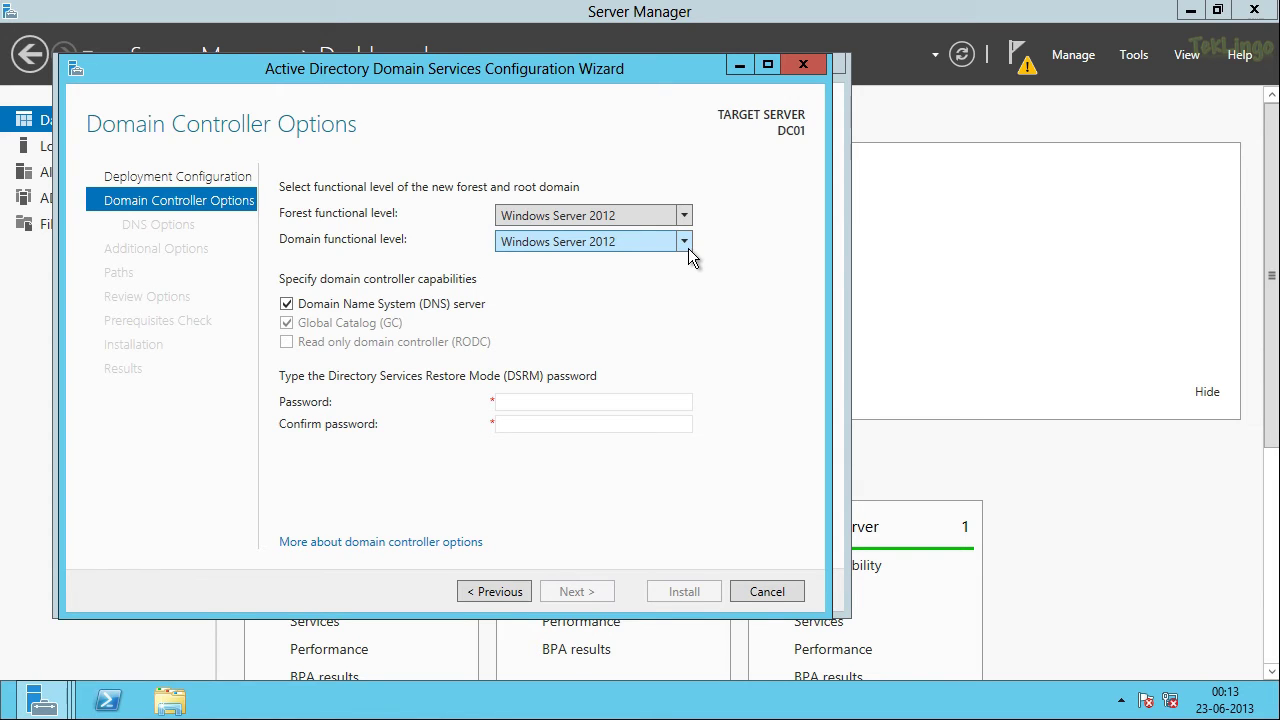
left_click(684, 242)
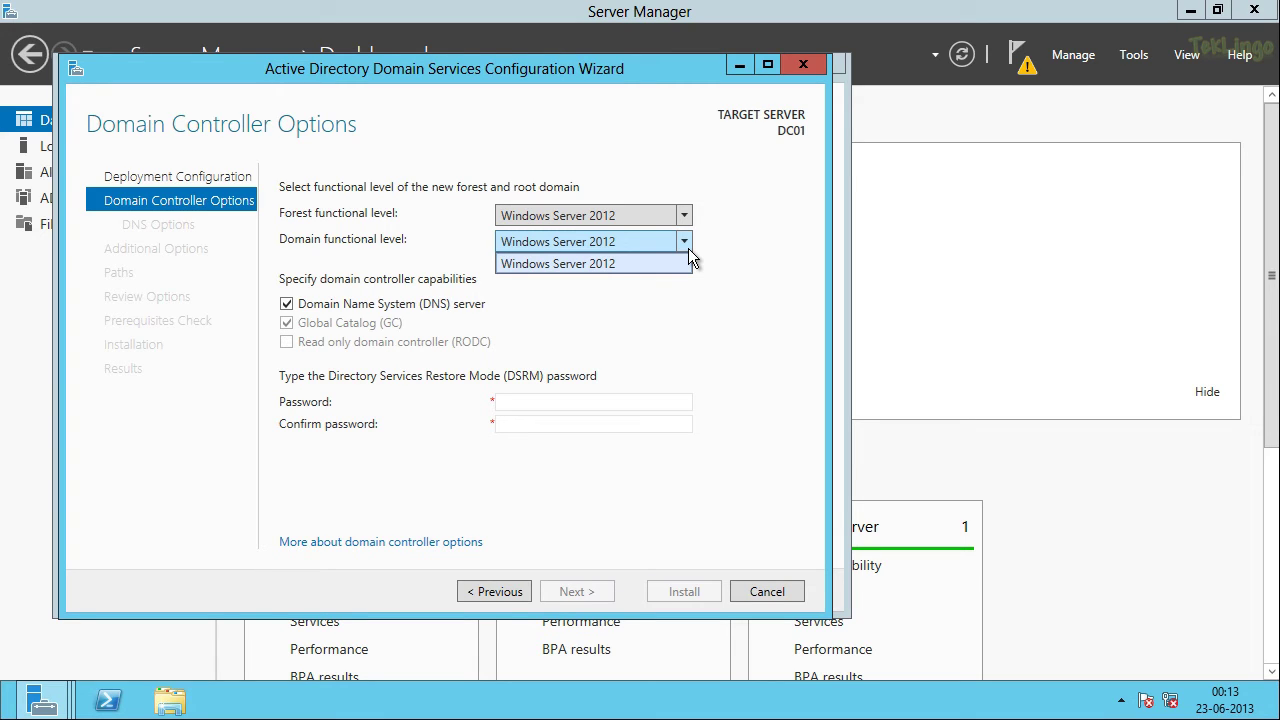
left_click(727, 261)
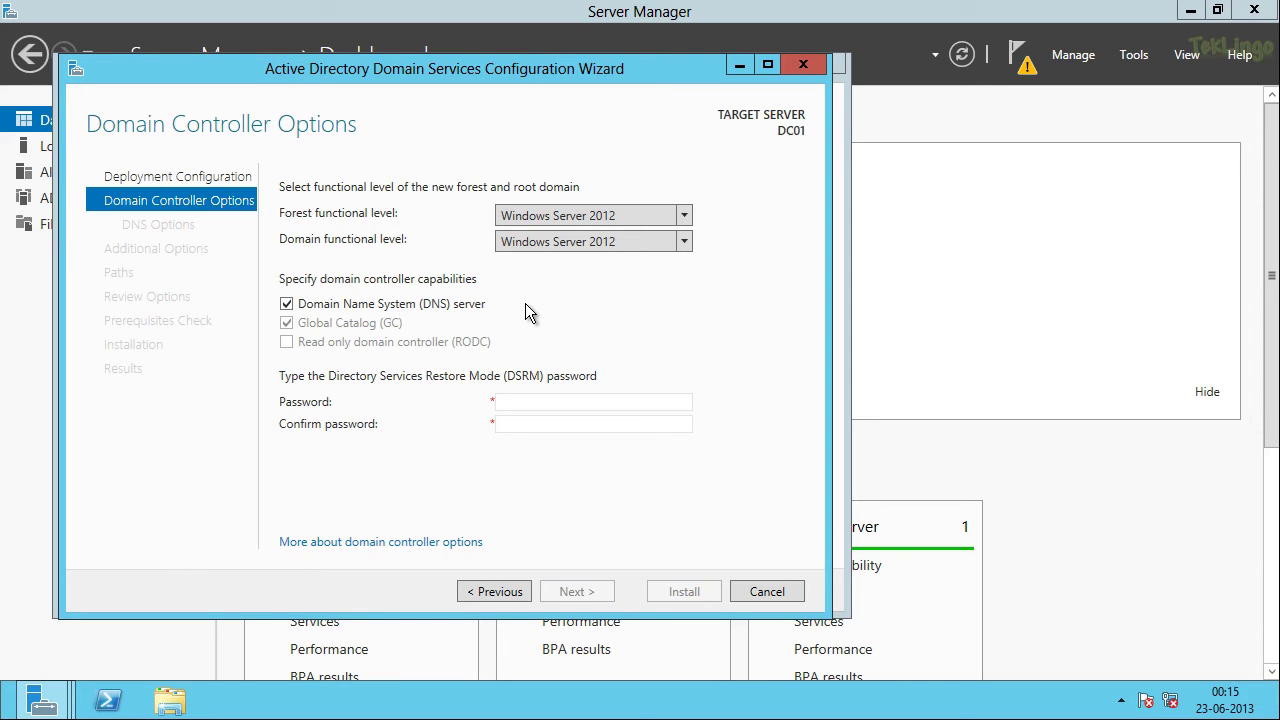
Step: Keep the DNS server option on, enter and confirm the DSRM password, and continue to DNS Options
left_click(418, 306)
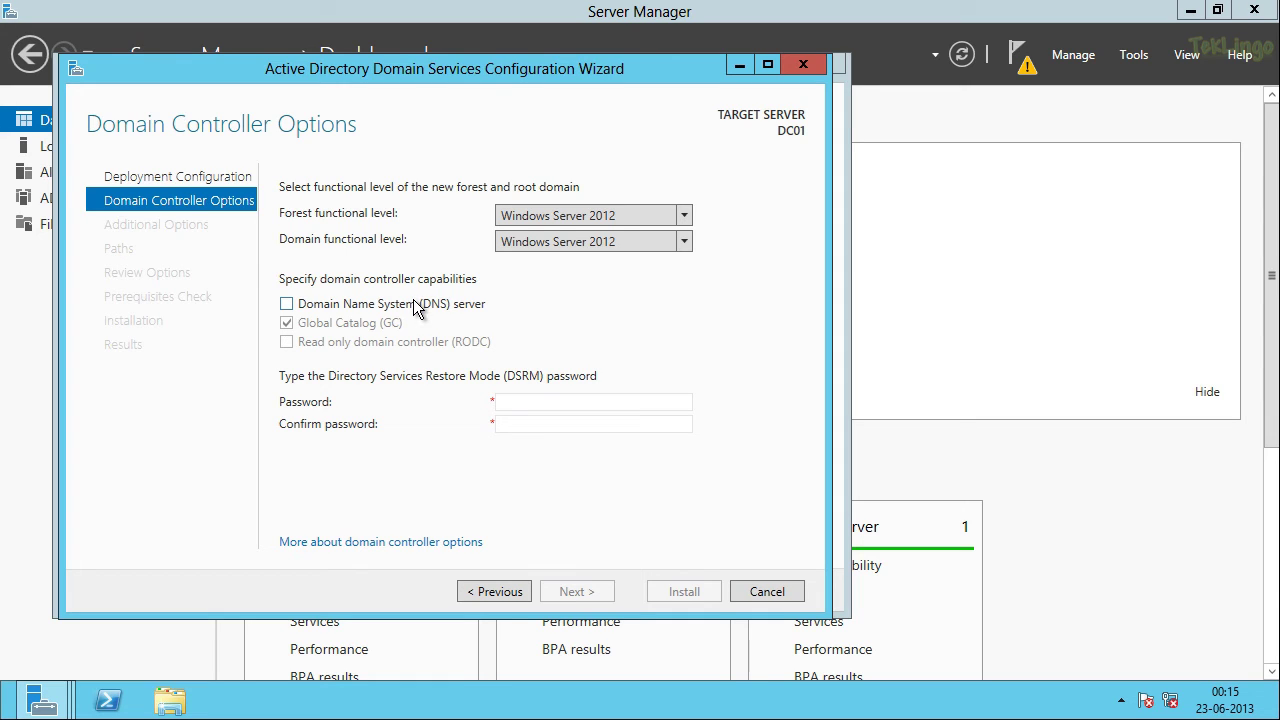
left_click(418, 306)
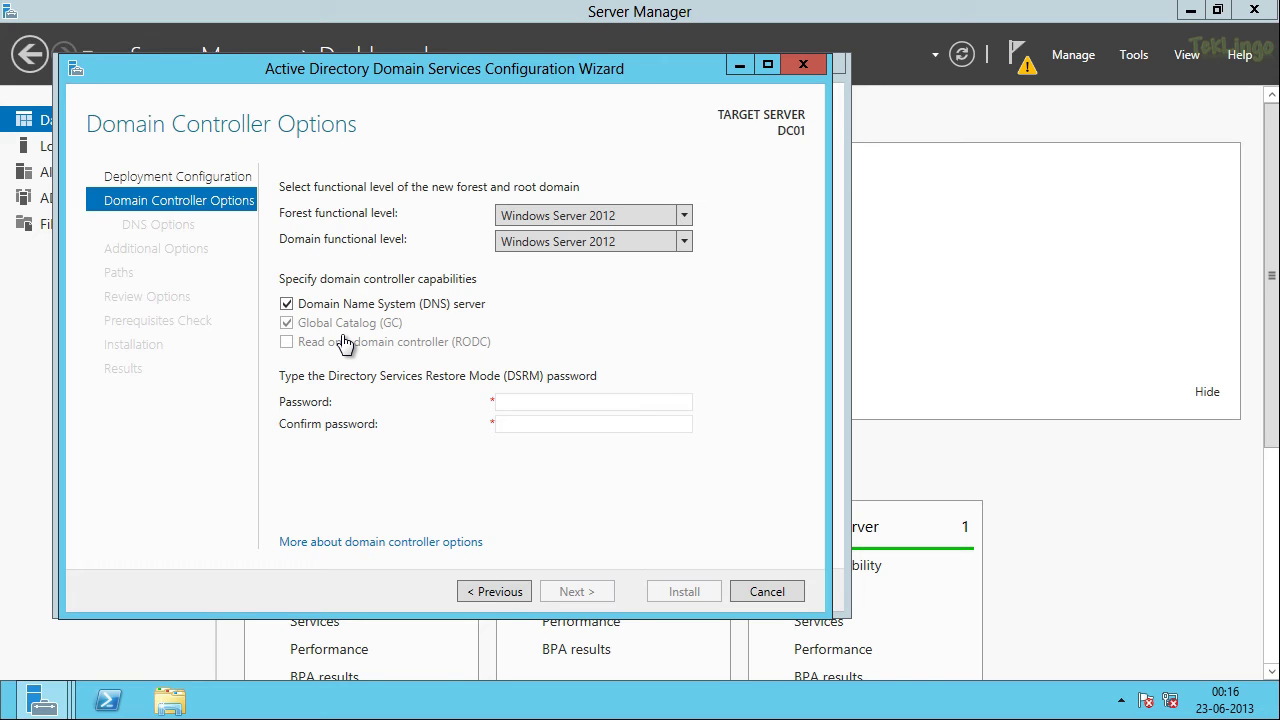
left_click(515, 404)
type("••••••••")
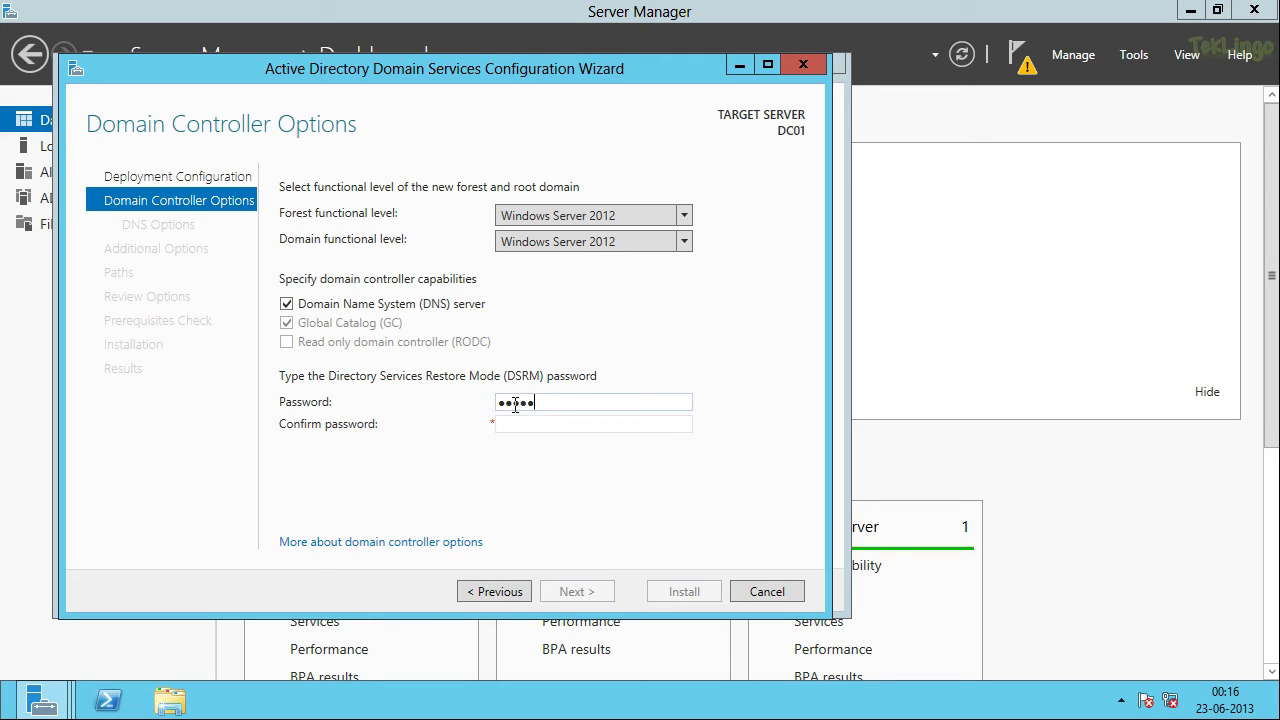
type("•")
key("Tab")
type("•••••••••")
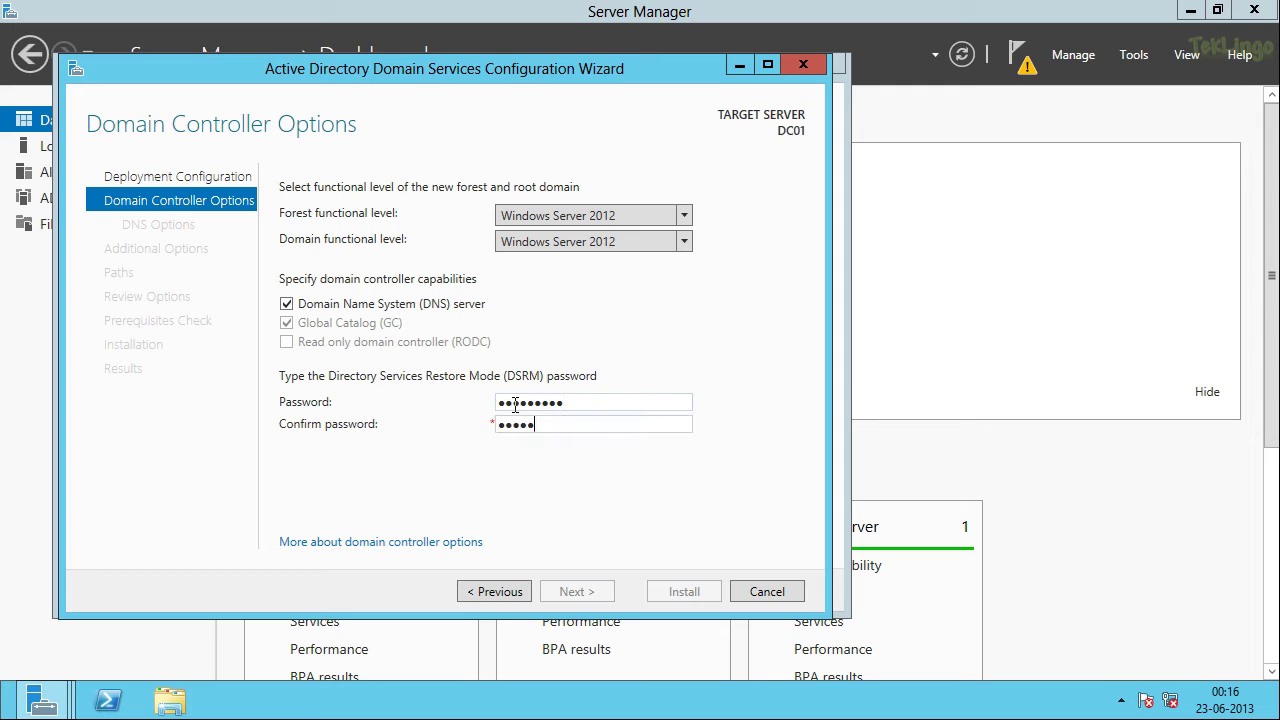
left_click(578, 588)
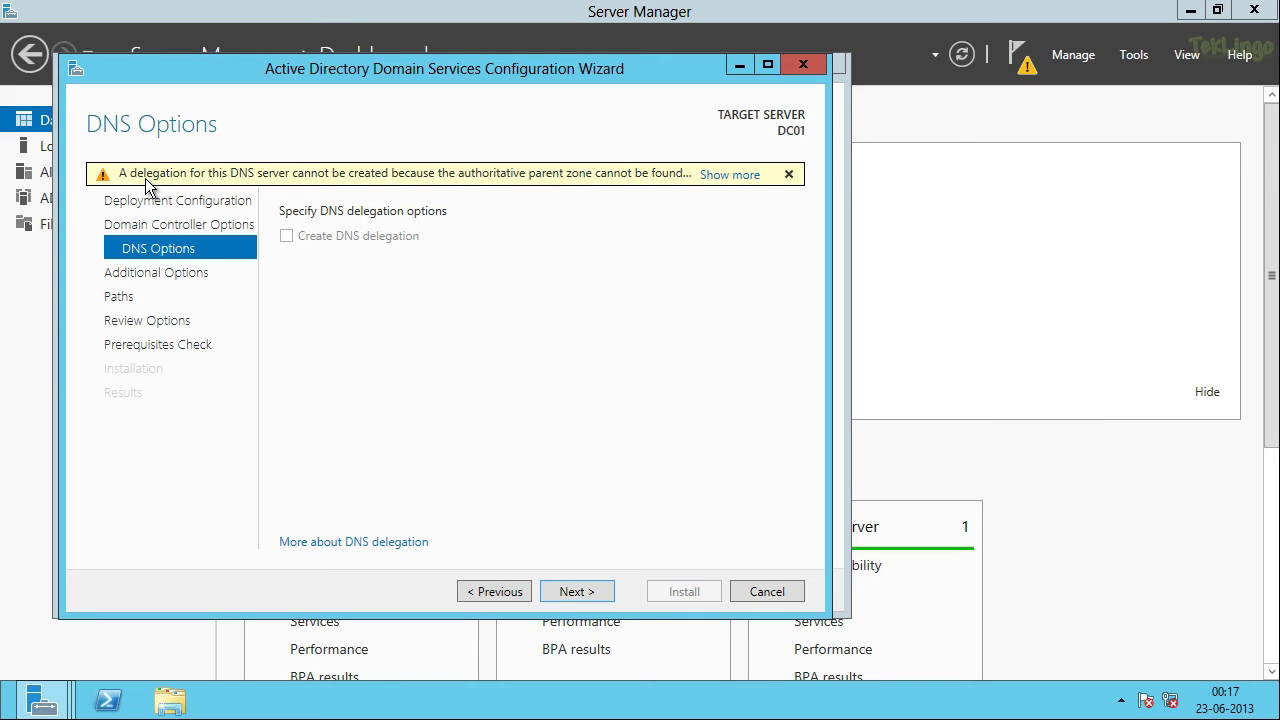
Step: Continue past DNS Options and accept CONTOSO as the NetBIOS domain name
left_click(590, 597)
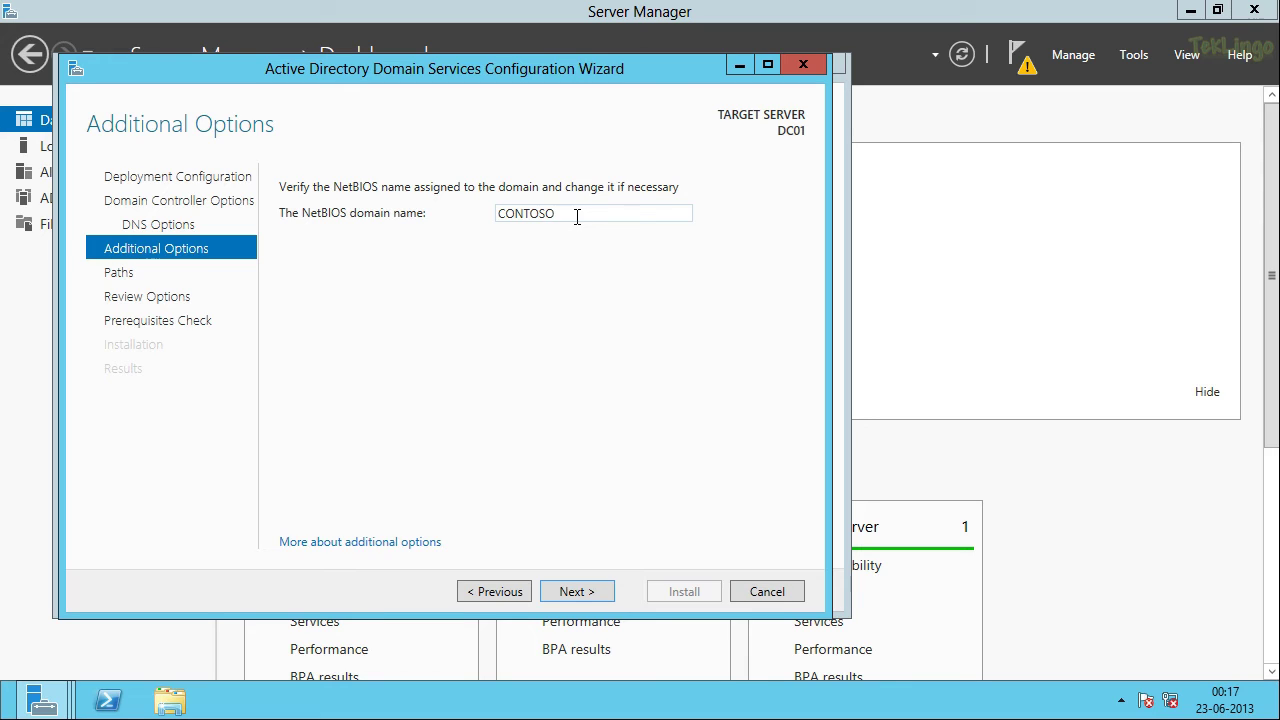
double_click(577, 217)
left_click(604, 598)
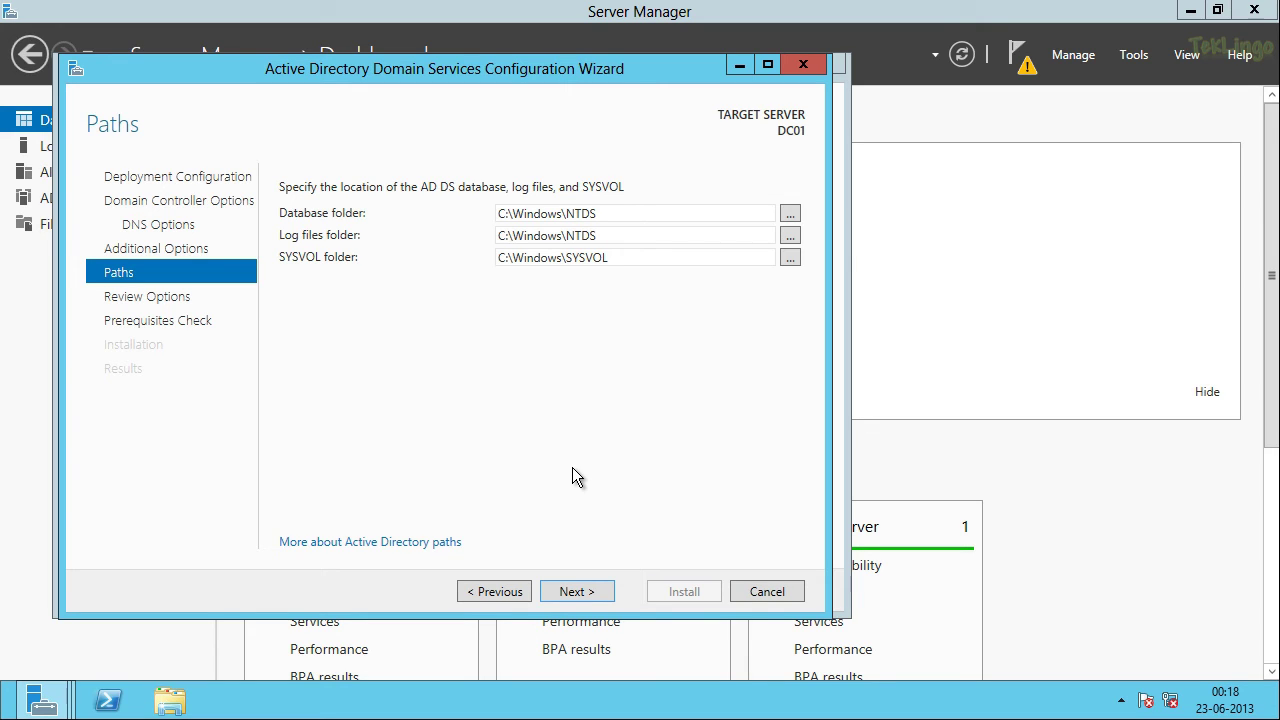
Step: Go to Review Options and inspect the generated Install-ADDSForest PowerShell script in Notepad, then close it
left_click(569, 587)
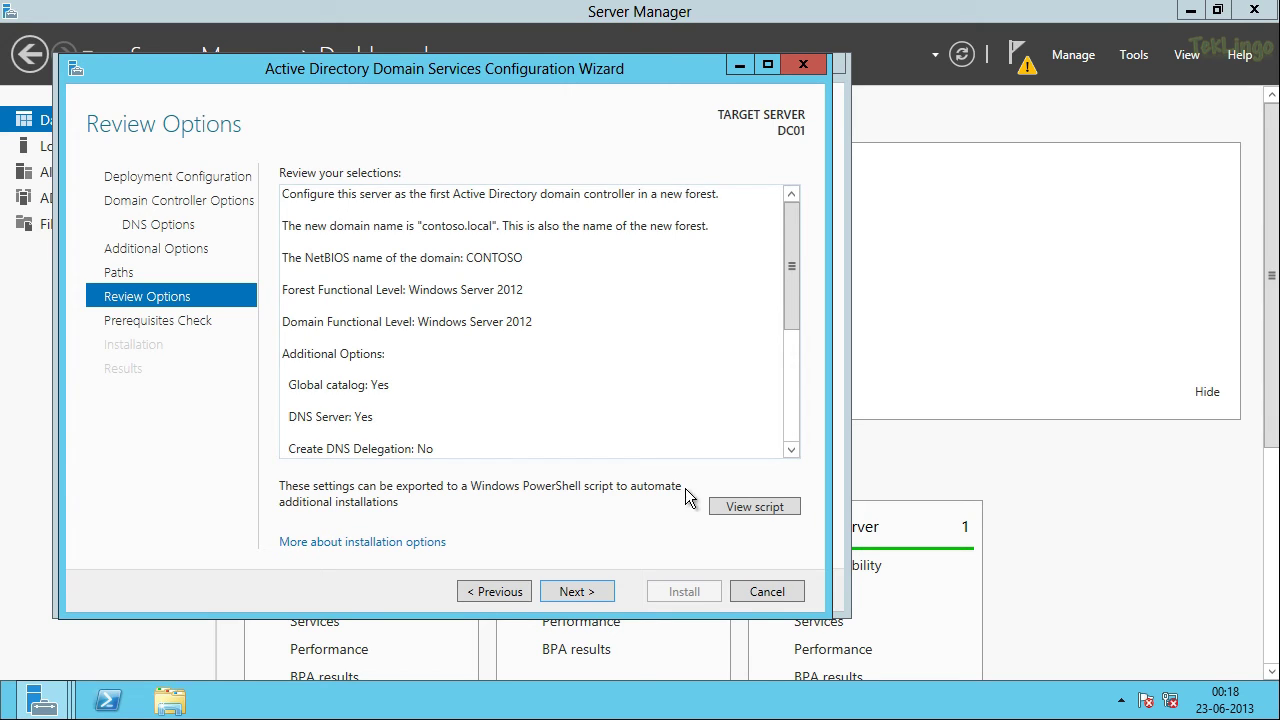
left_click(757, 507)
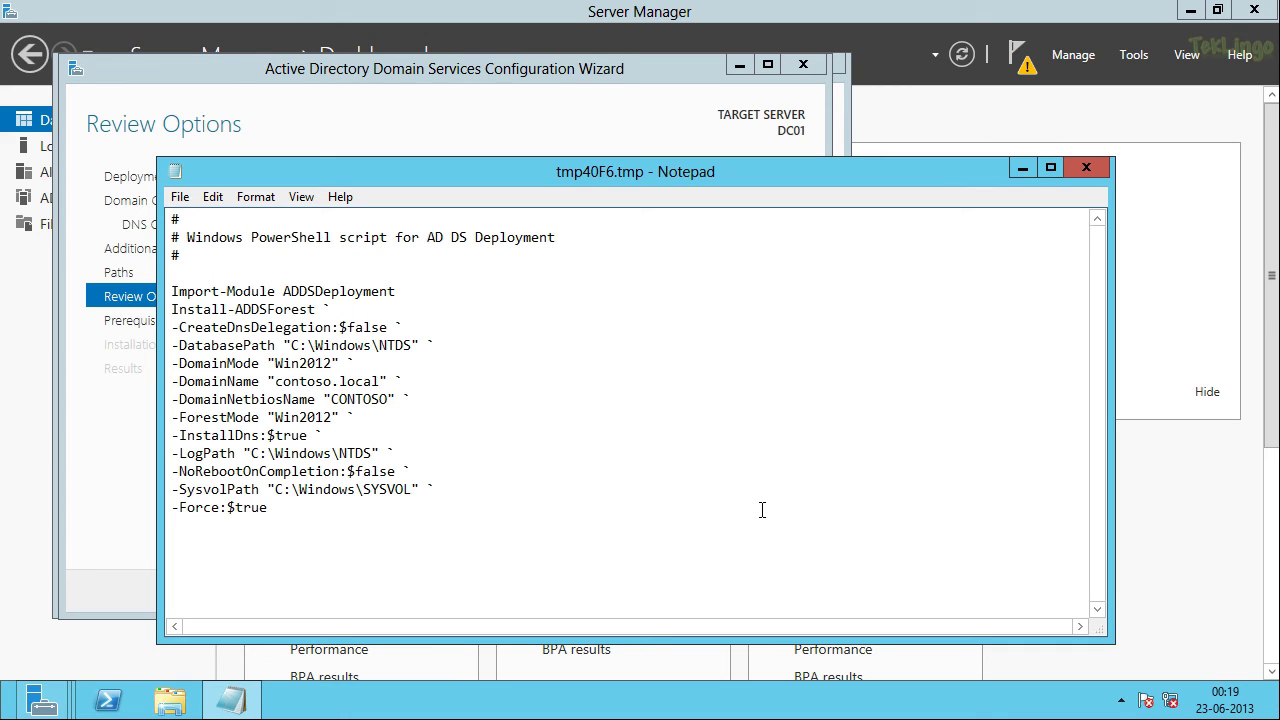
left_click(1086, 168)
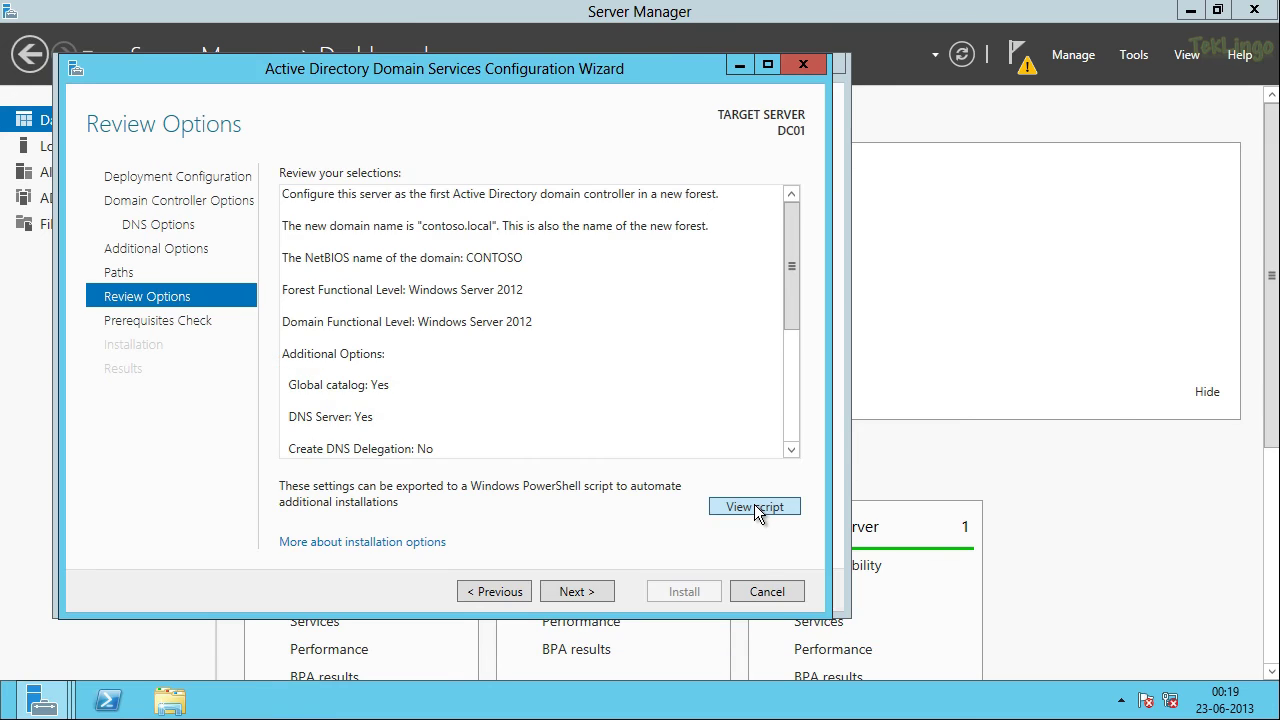
left_click(757, 508)
left_click_drag(472, 559, 172, 218)
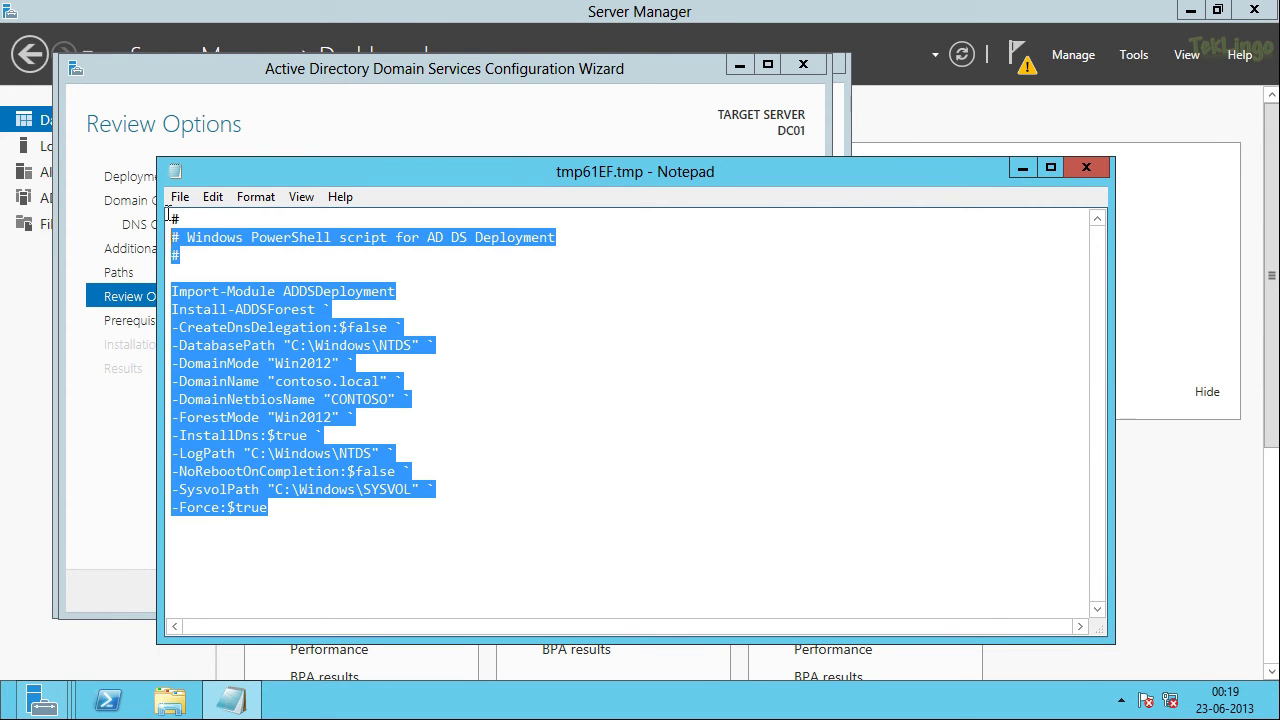
left_click(1085, 170)
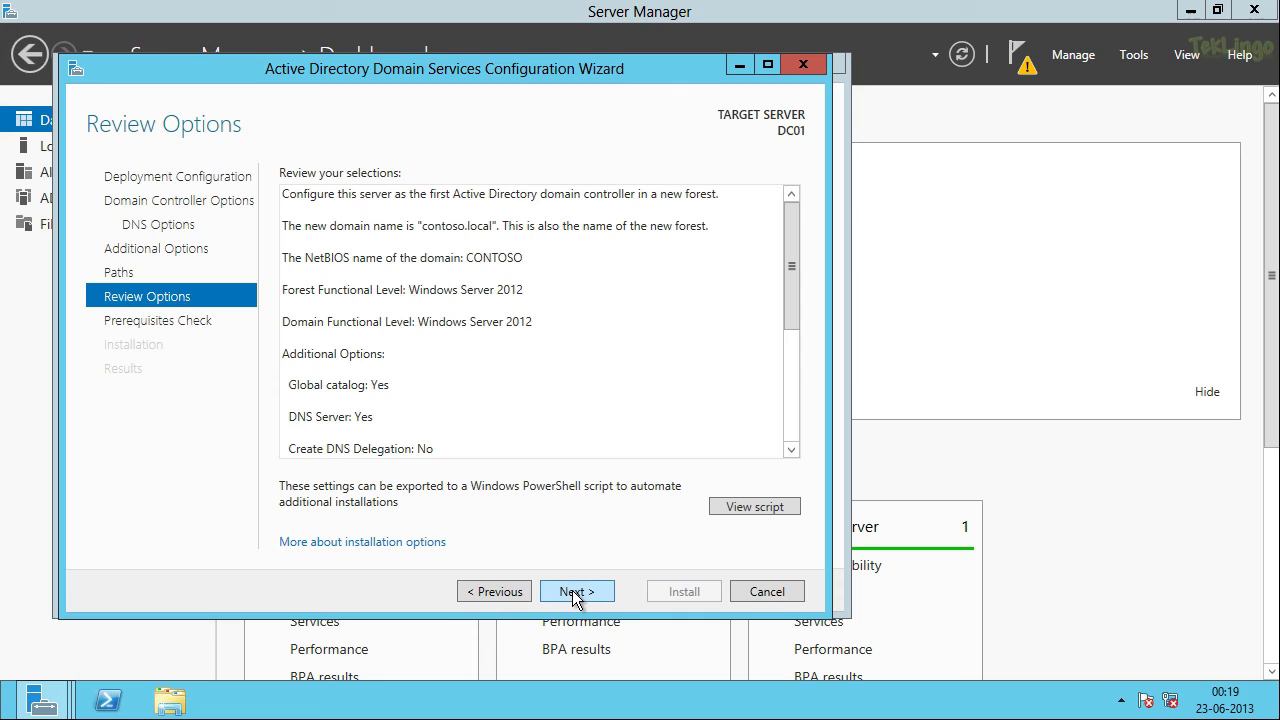
Step: Pass the prerequisites check and install, promoting DC01 to a domain controller for contoso.local
left_click(586, 594)
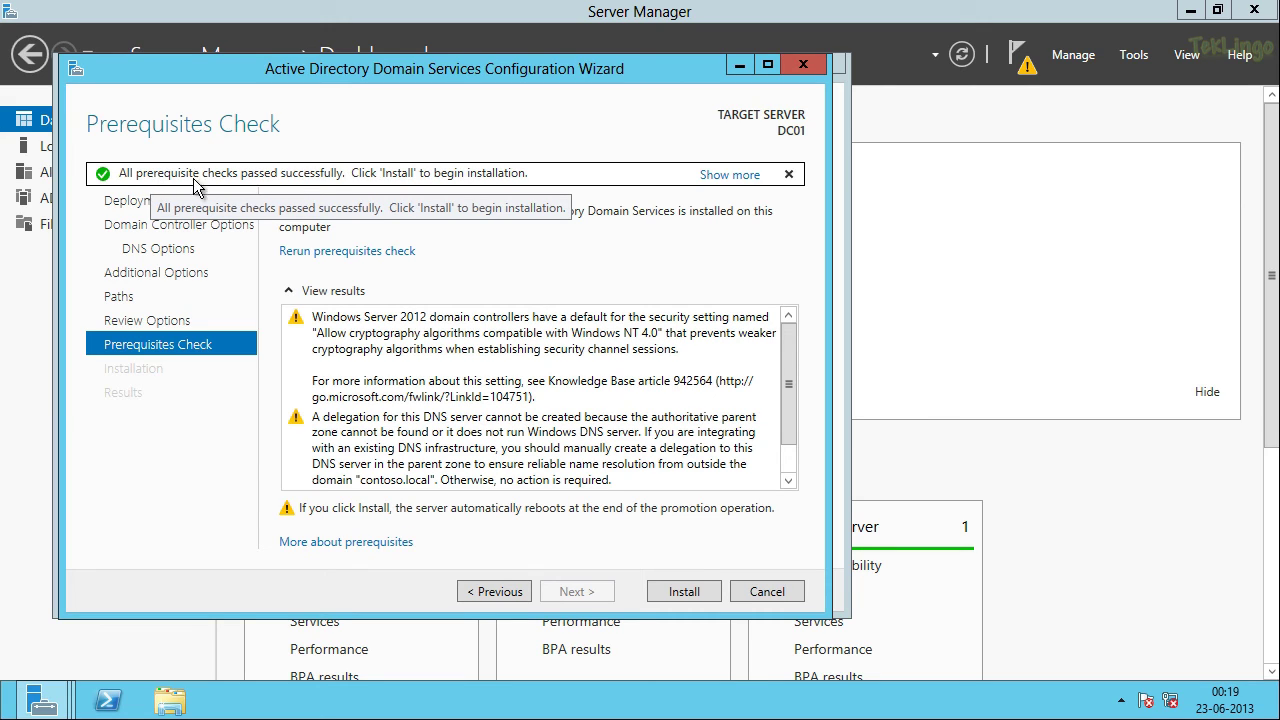
left_click(684, 591)
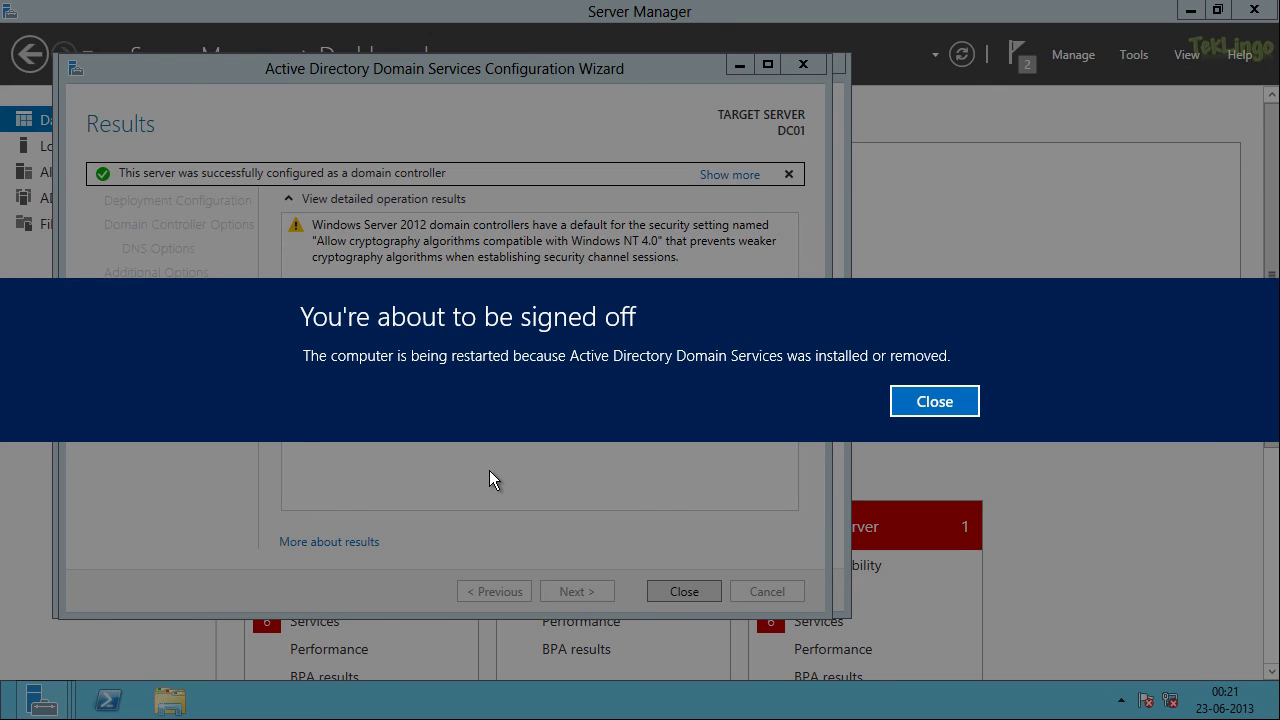
Step: Dismiss the restart notice and close the AD DS configuration results so DC01 reboots
left_click(941, 401)
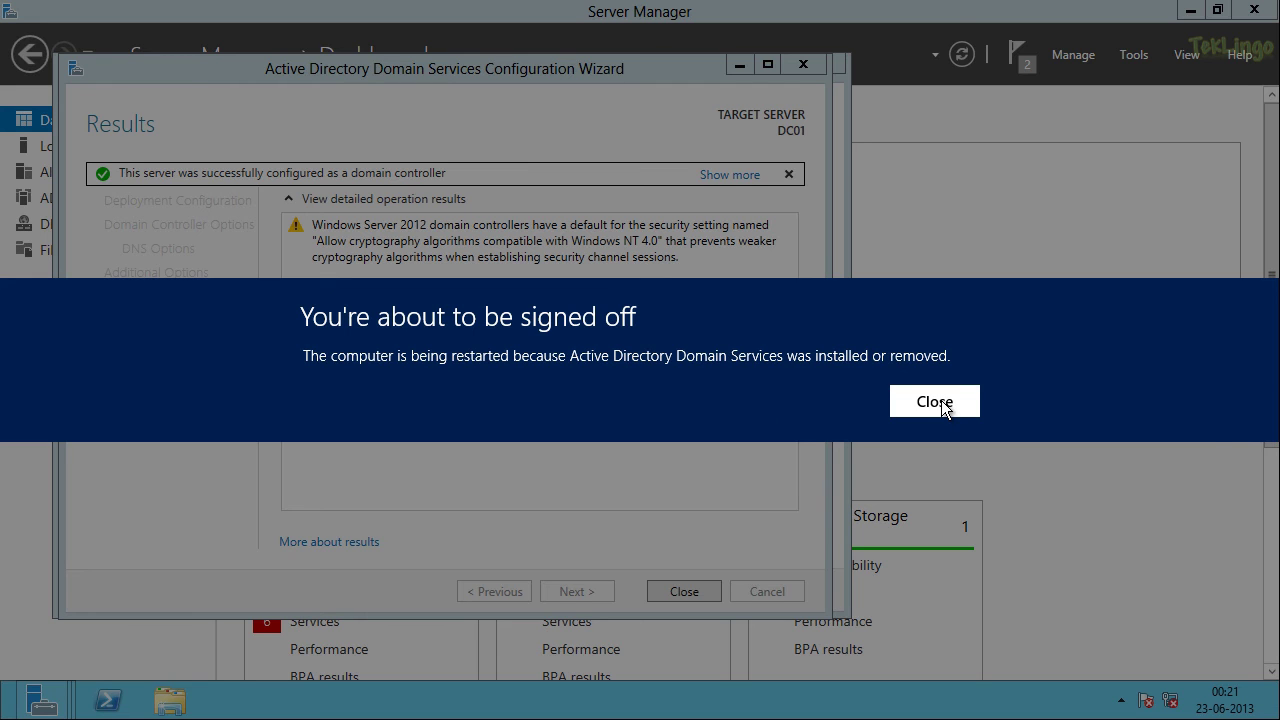
left_click(941, 401)
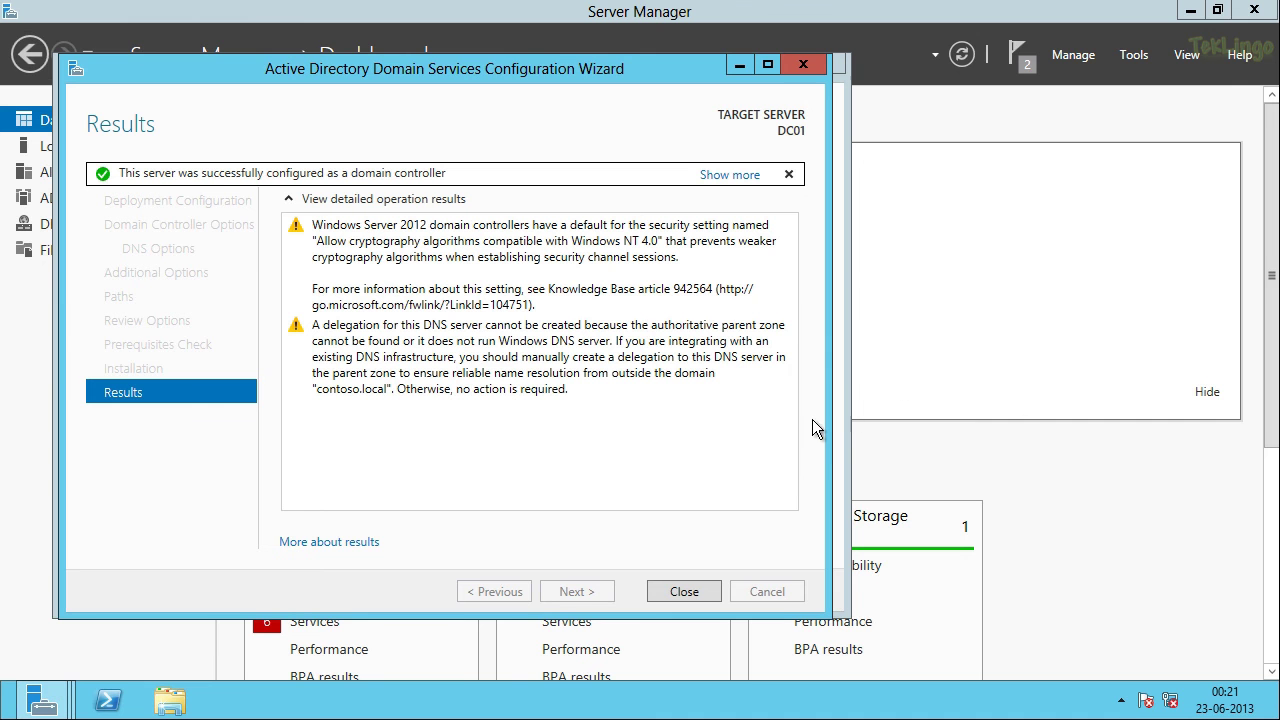
left_click(688, 593)
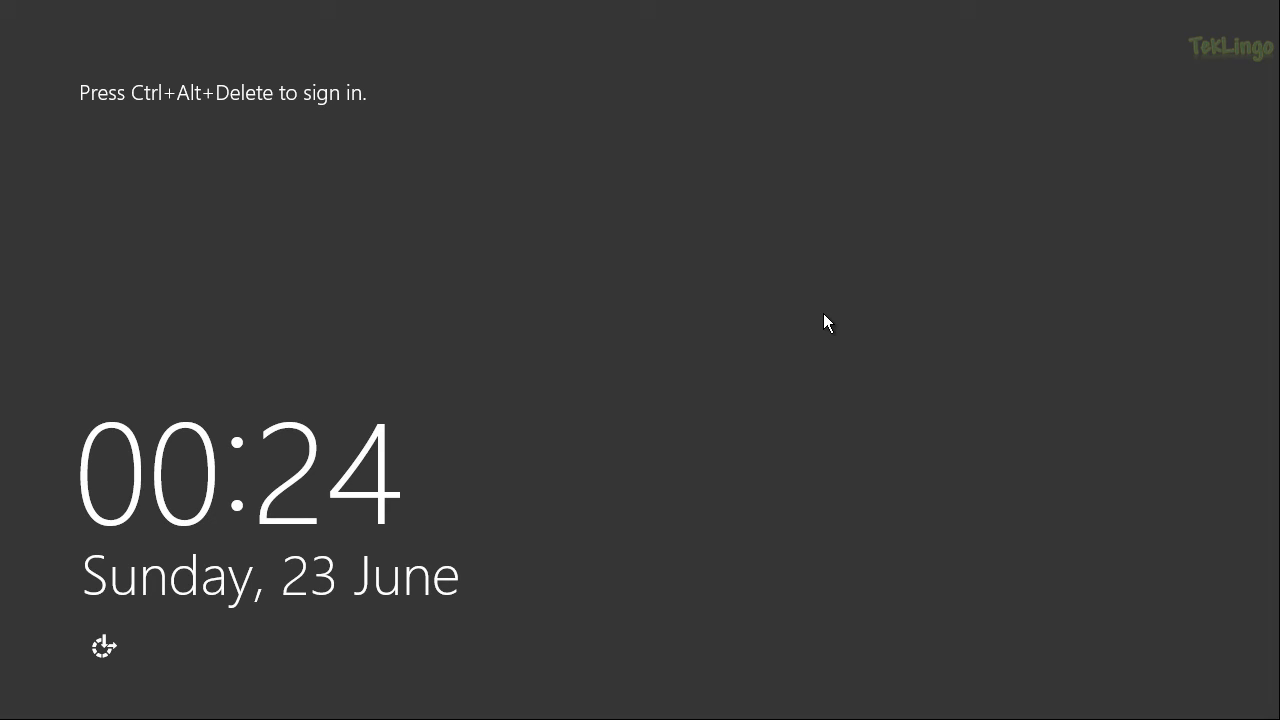
Step: Sign in to DC01 as the domain Administrator using the account password
key("ctrl+alt+Delete")
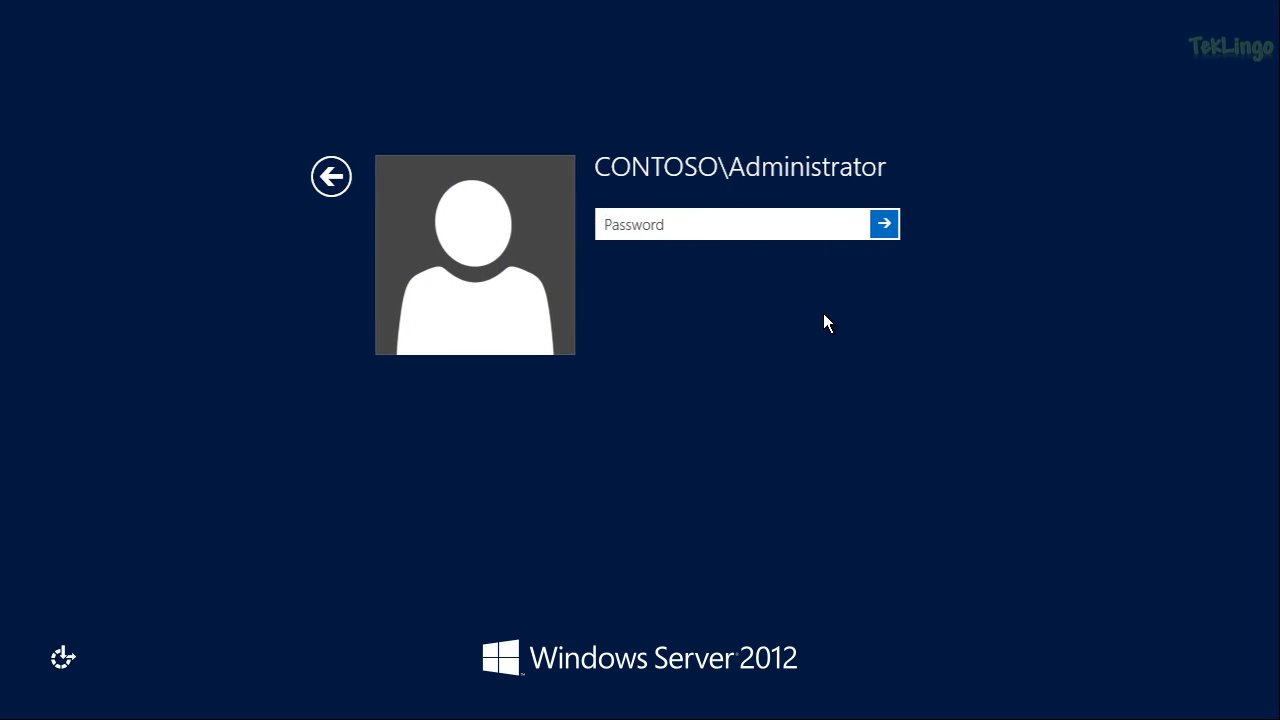
type("Pa$$w0rd")
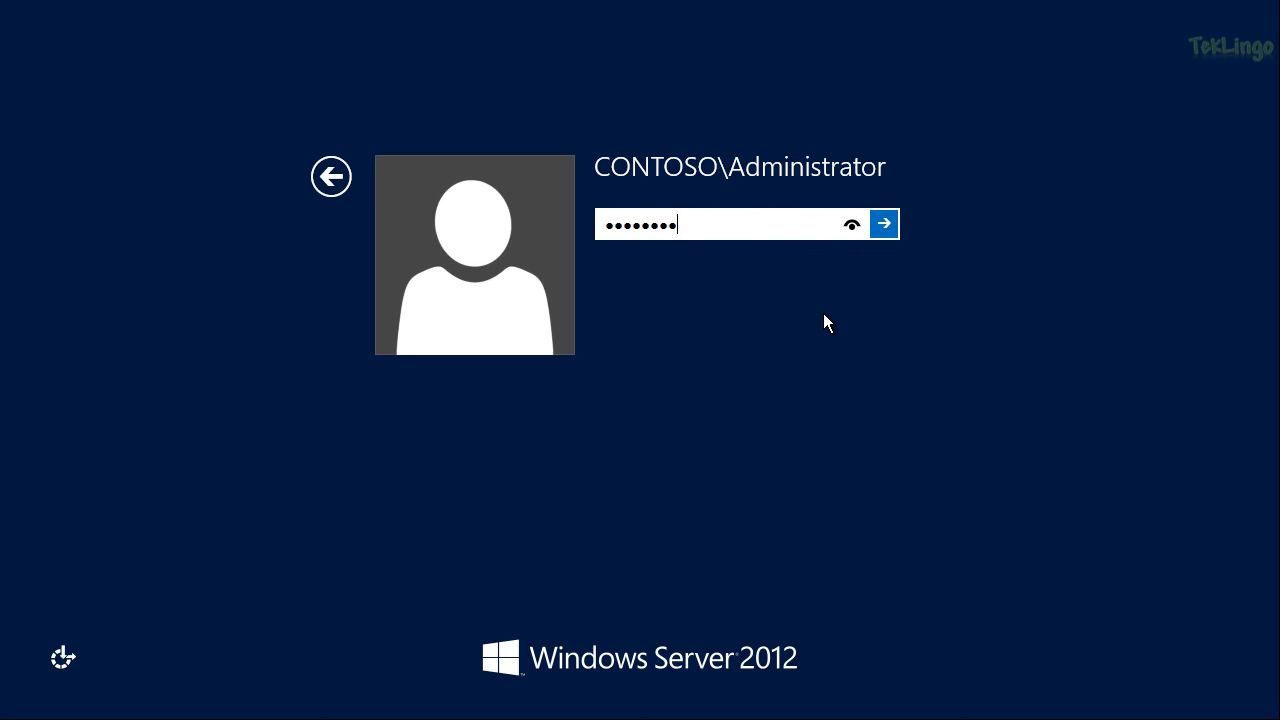
key("Return")
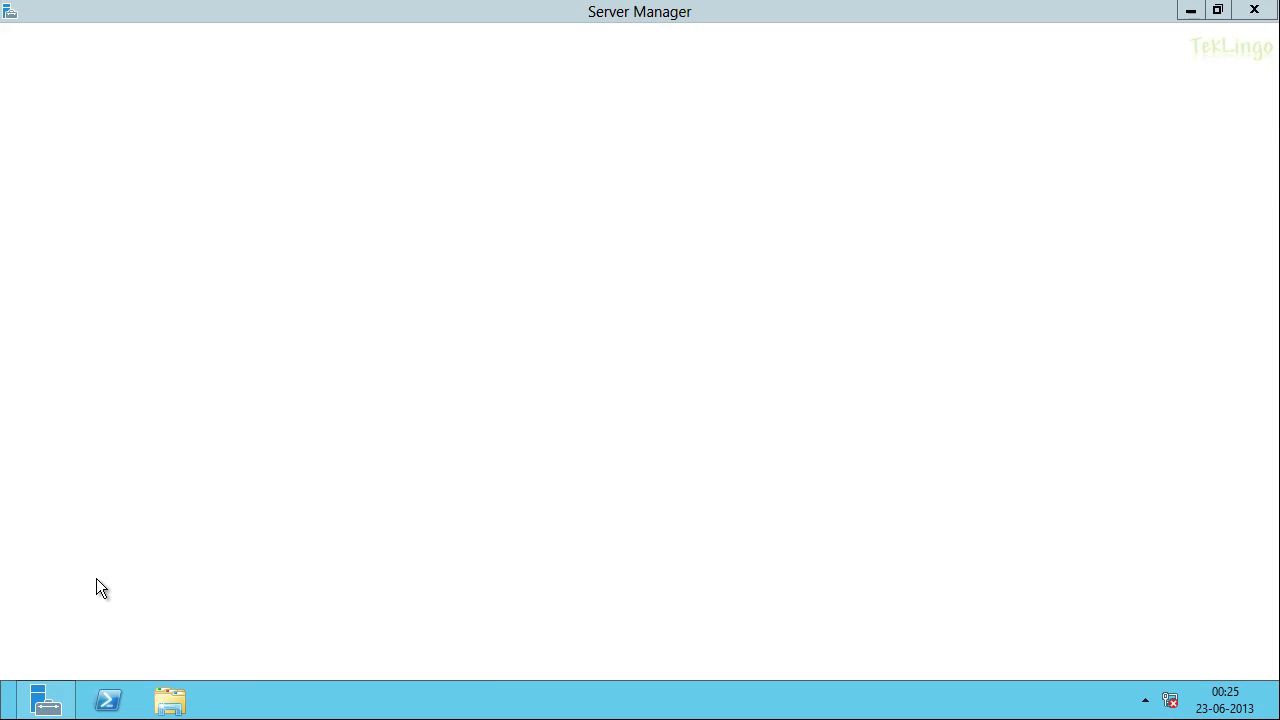
Step: Open DNS Manager and show the contoso.local forward lookup zone on DC01
left_click(1140, 62)
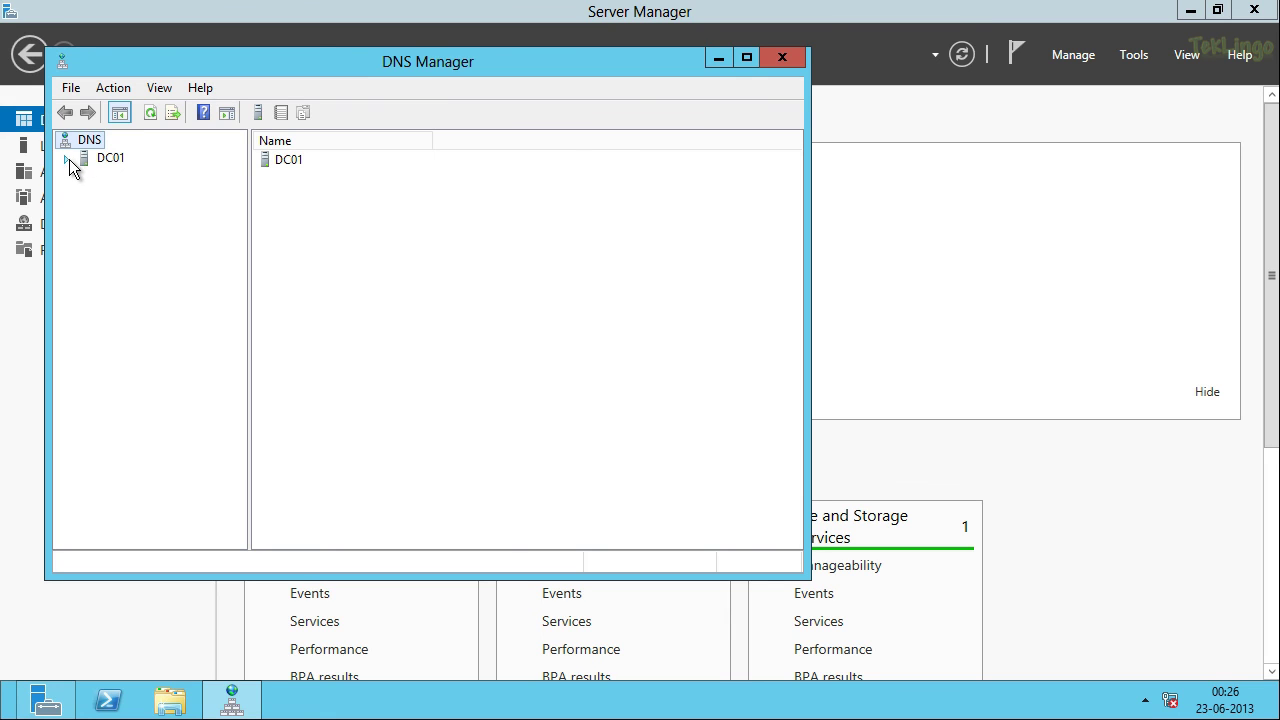
left_click(69, 158)
left_click(85, 194)
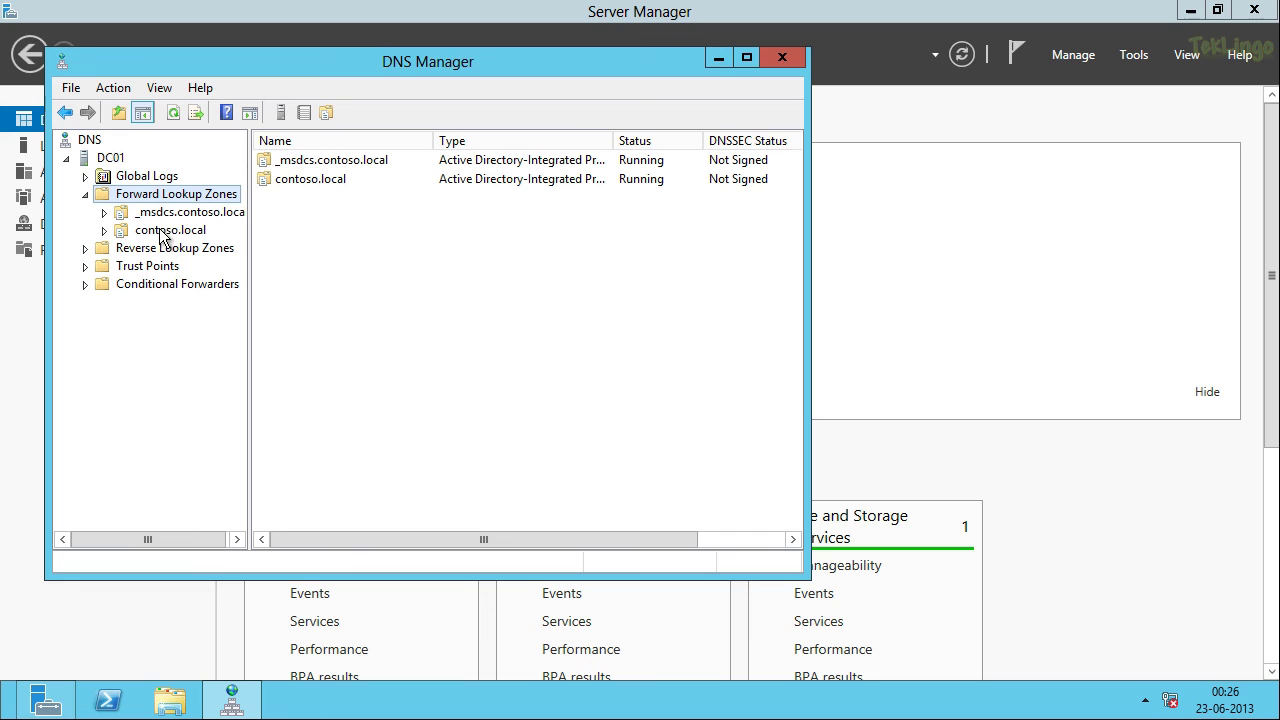
left_click(165, 231)
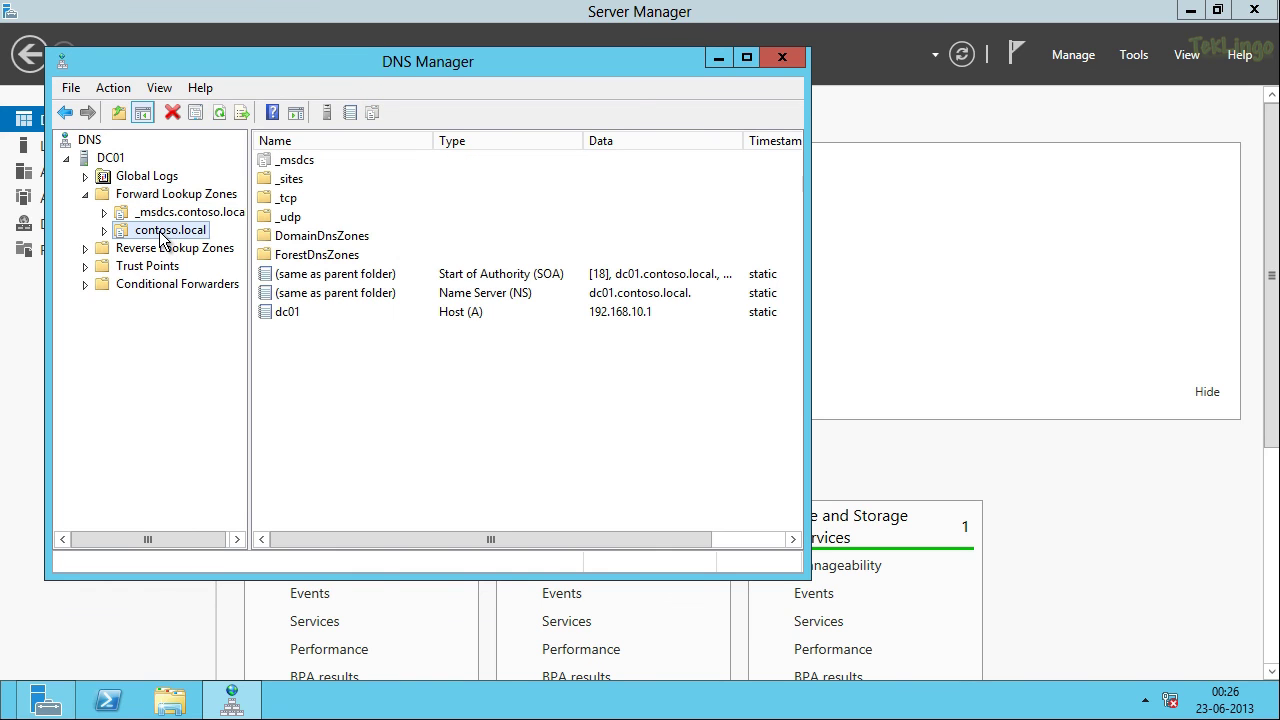
Step: Set contoso.local to replicate to all domain controllers (Windows 2000 compatible), then view Reverse Lookup Zones
right_click(161, 236)
left_click(271, 570)
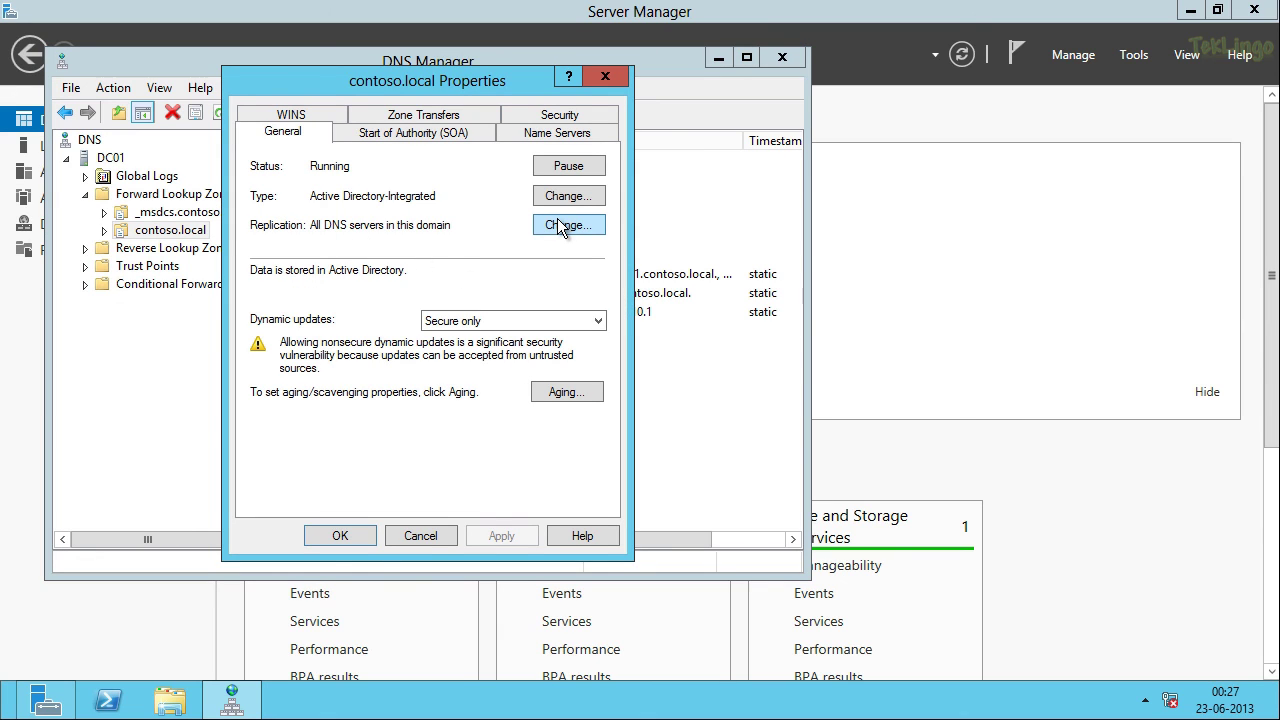
left_click(590, 225)
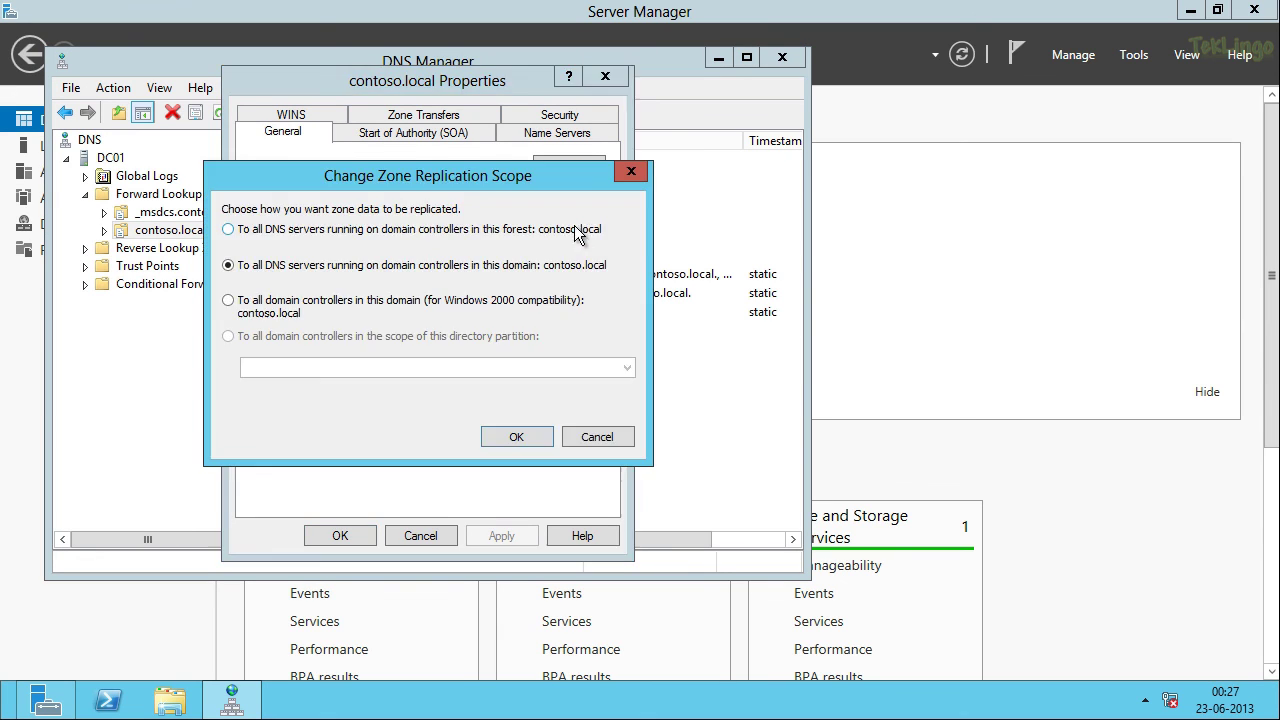
left_click(310, 313)
left_click(516, 437)
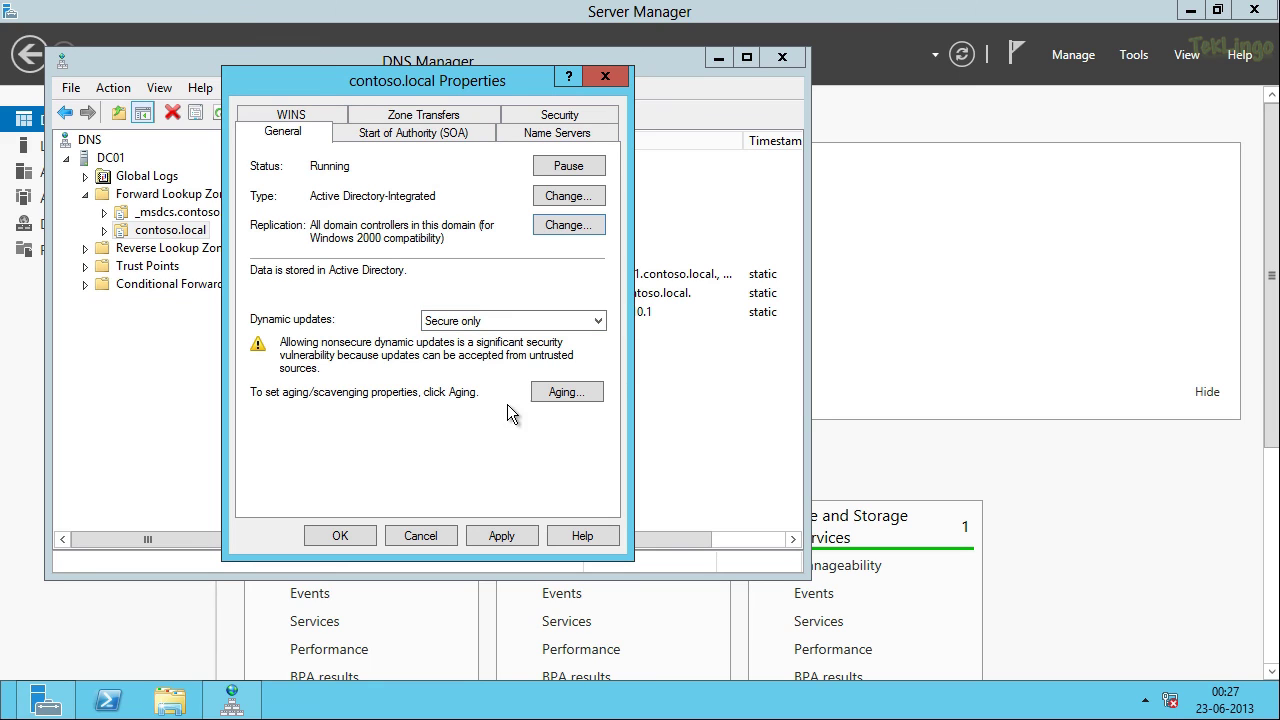
left_click(519, 538)
left_click(340, 536)
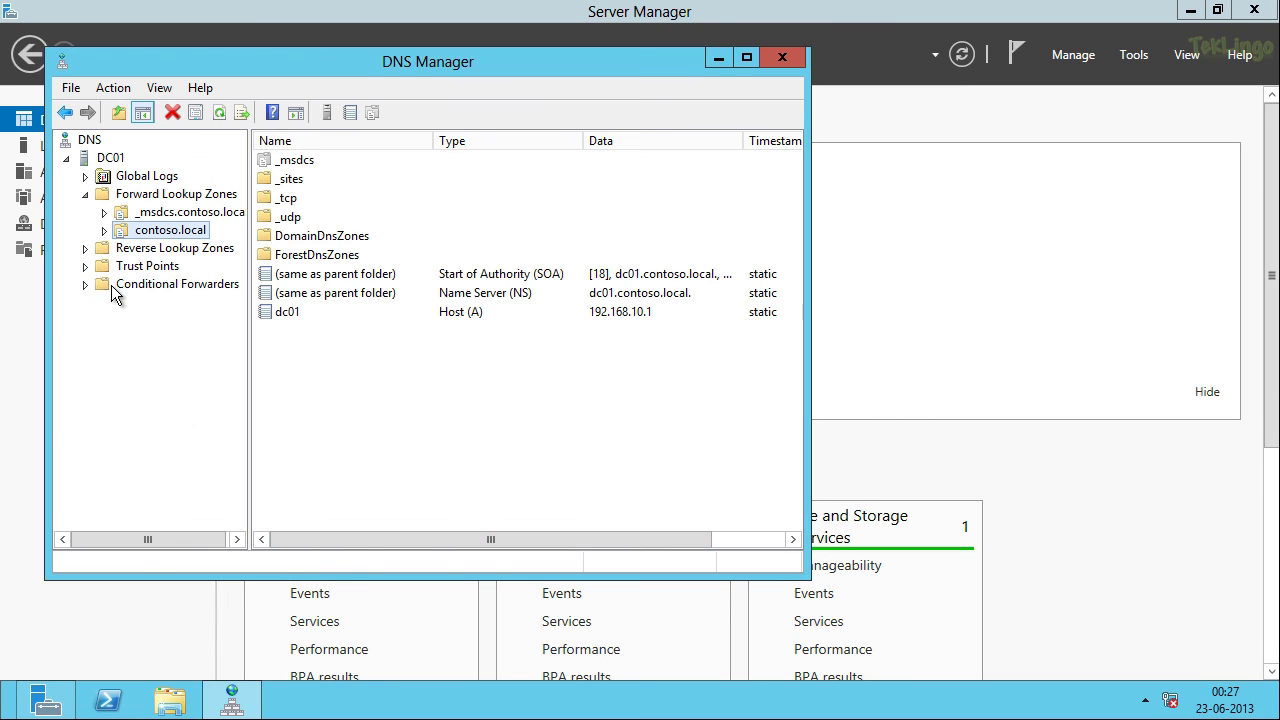
left_click(86, 252)
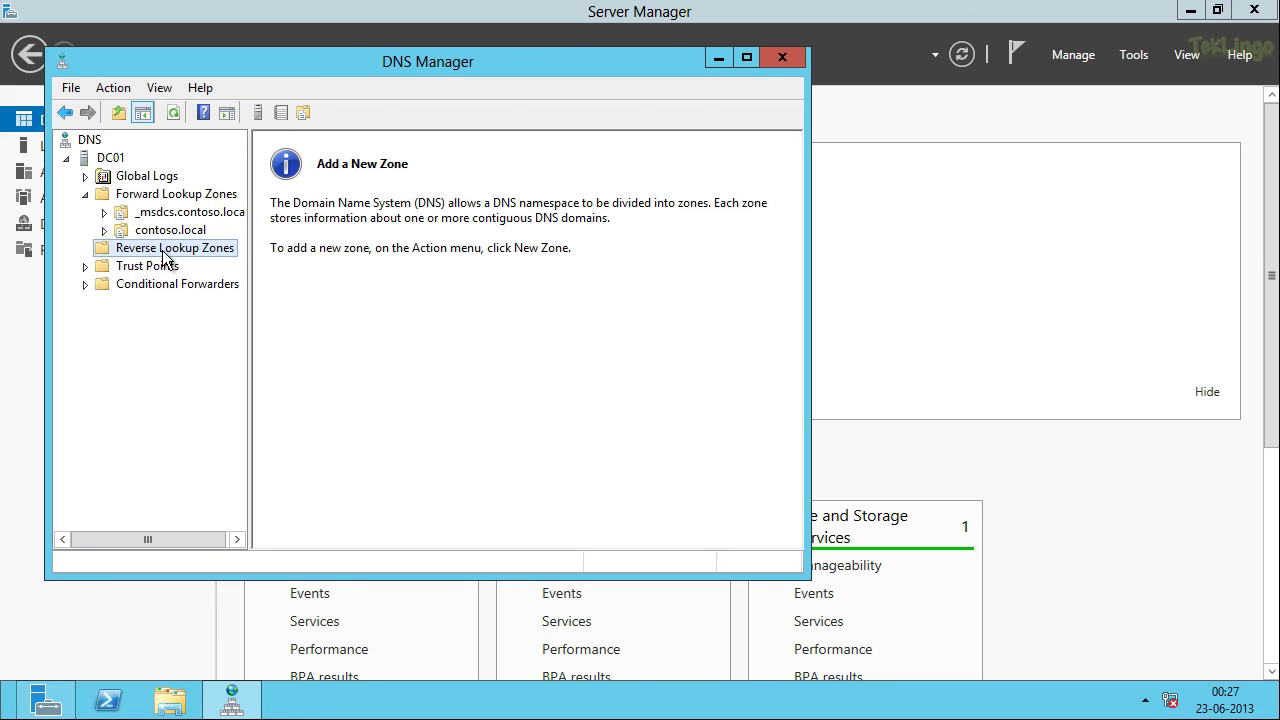
Step: Begin a new AD-stored primary reverse zone replicating to all domain controllers (Windows 2000 compatible)
right_click(165, 246)
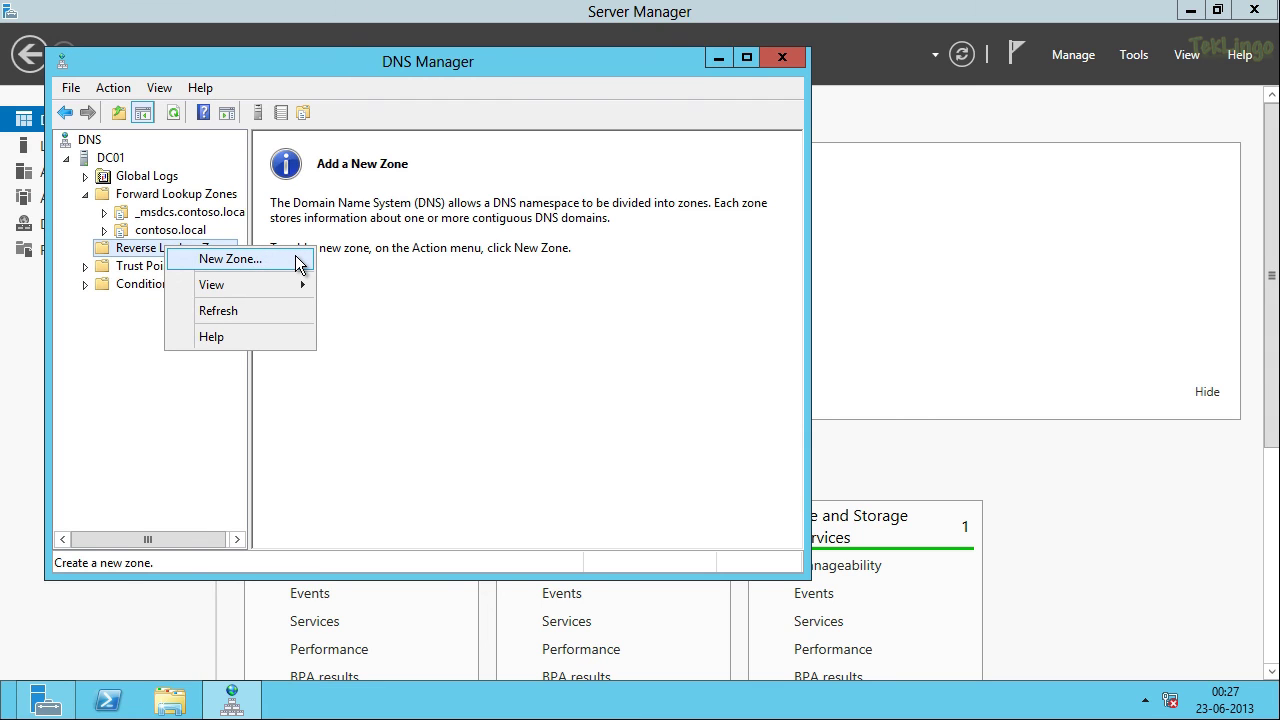
left_click(296, 258)
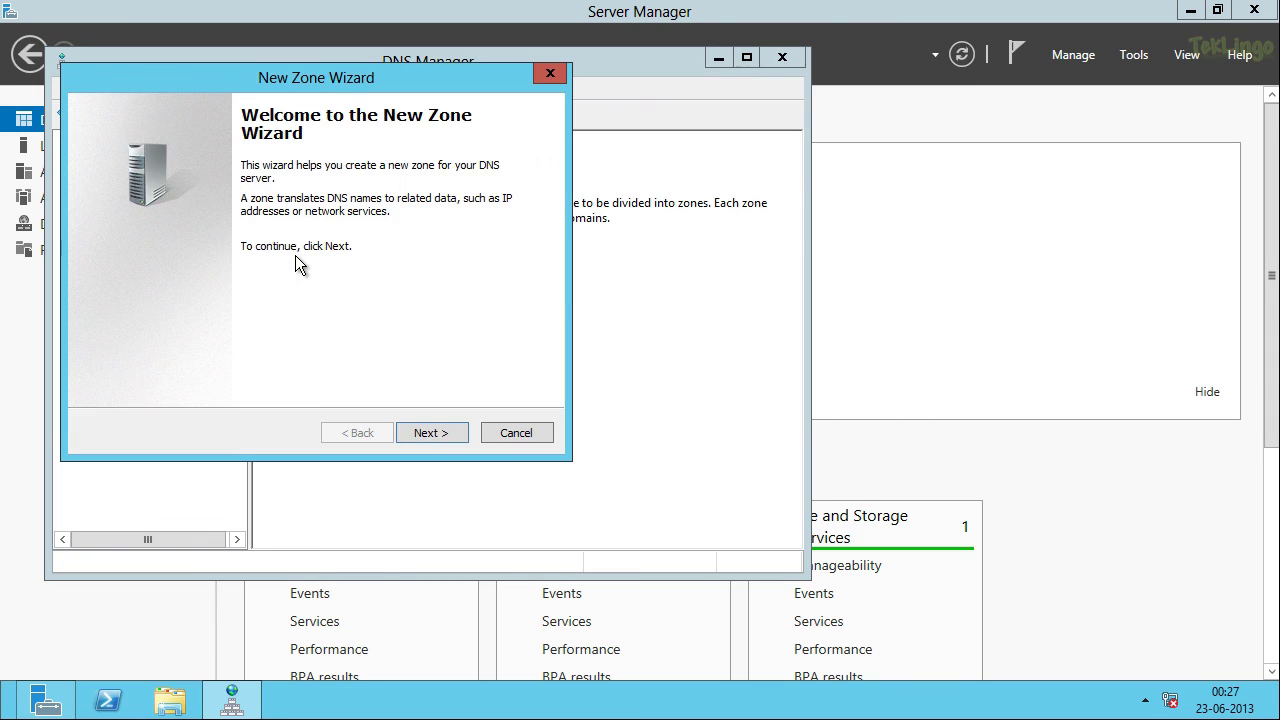
left_click(457, 436)
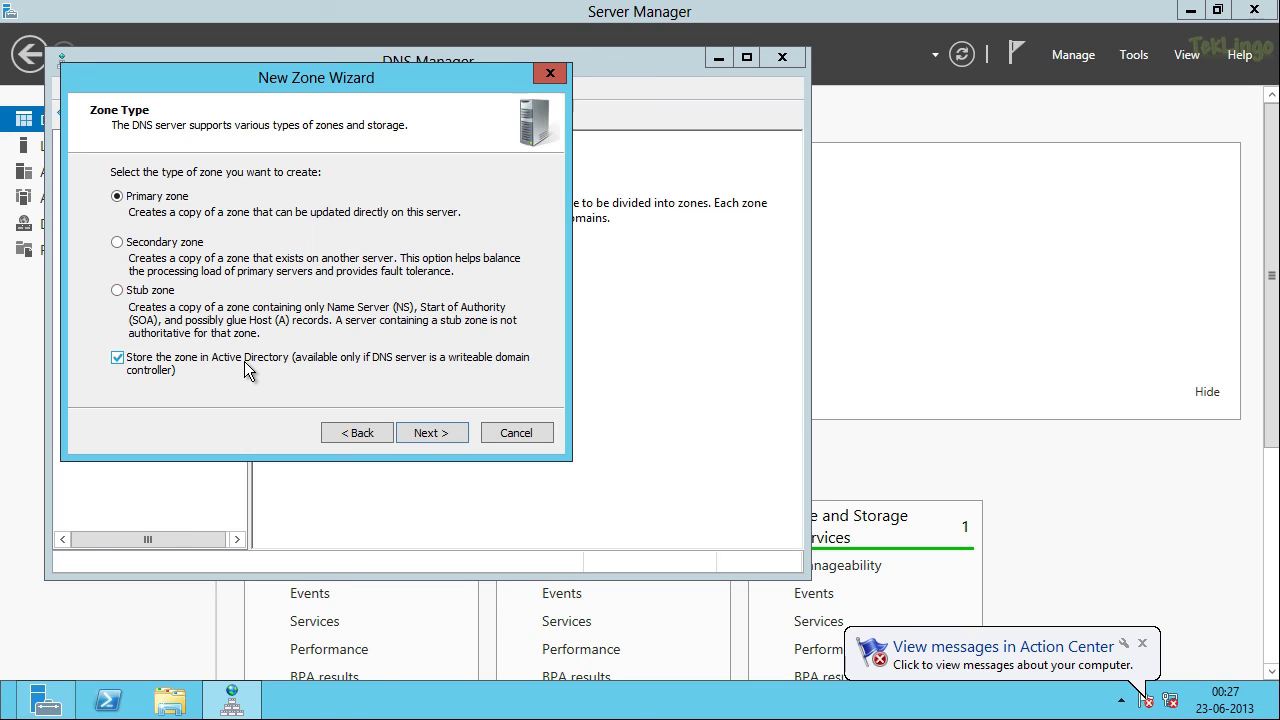
left_click(449, 433)
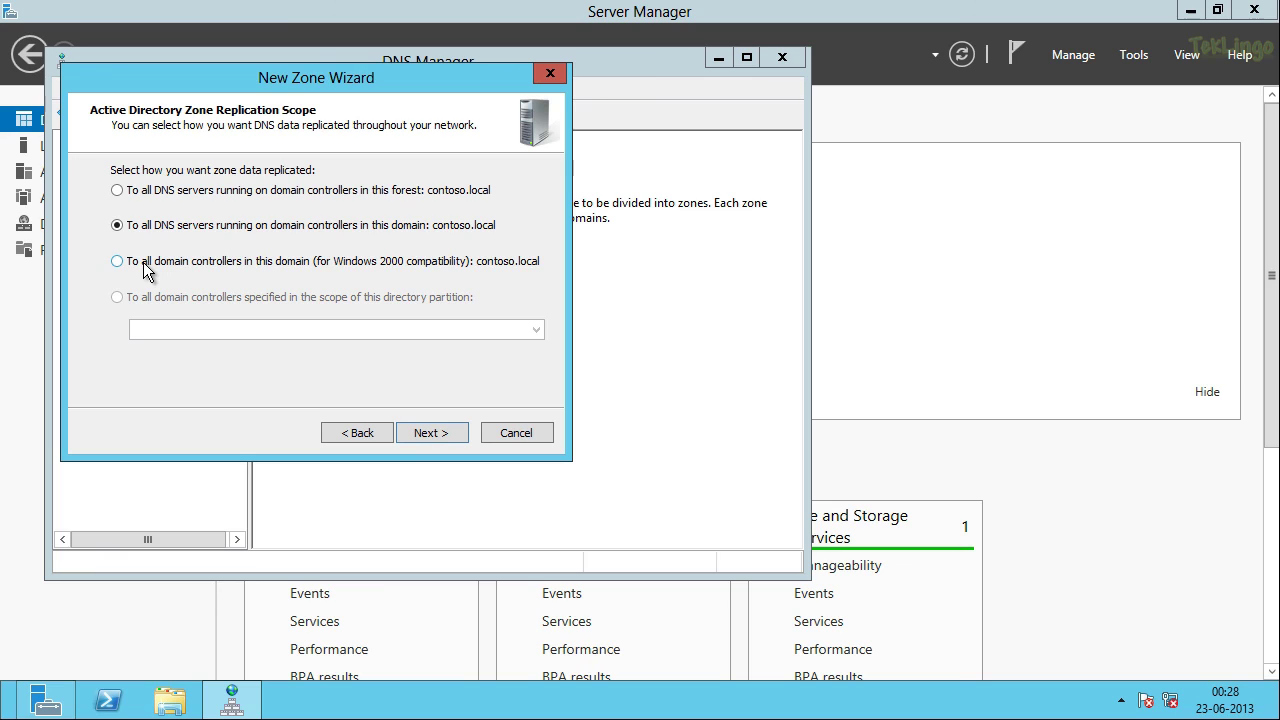
left_click(146, 268)
left_click(434, 437)
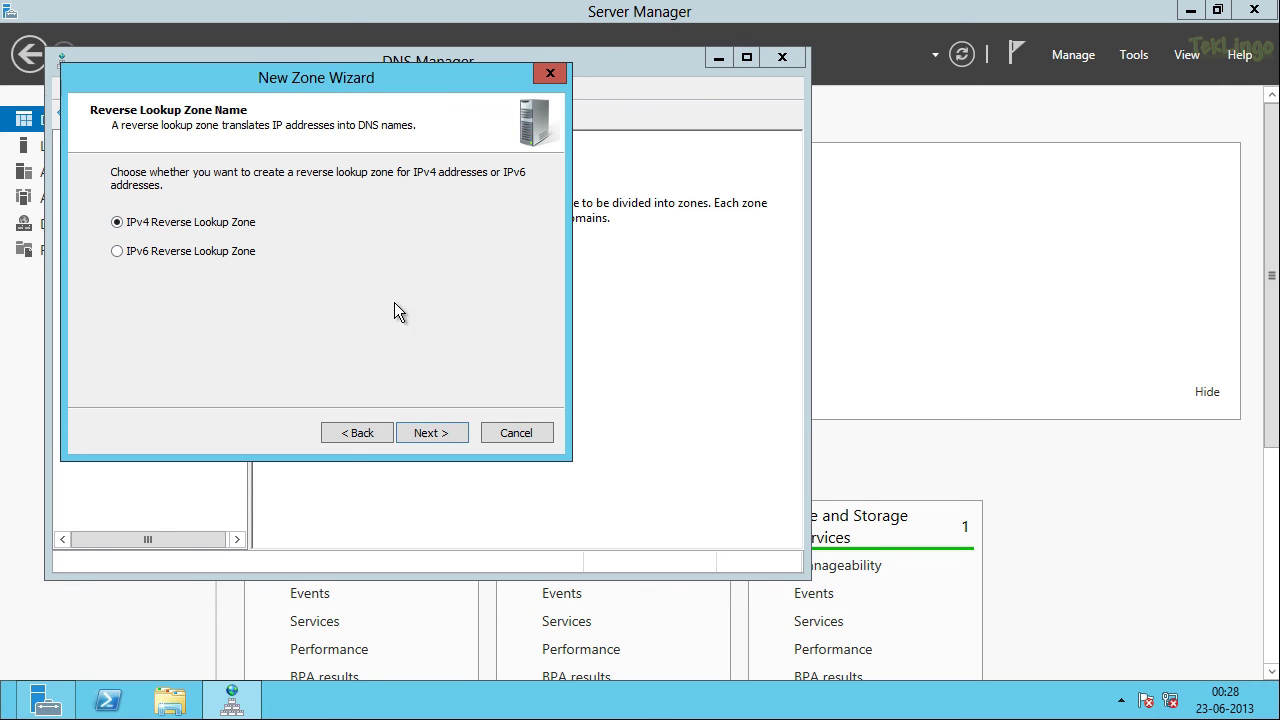
Step: Create the IPv4 reverse zone for network ID 192.168.10 allowing only secure dynamic updates
left_click(439, 433)
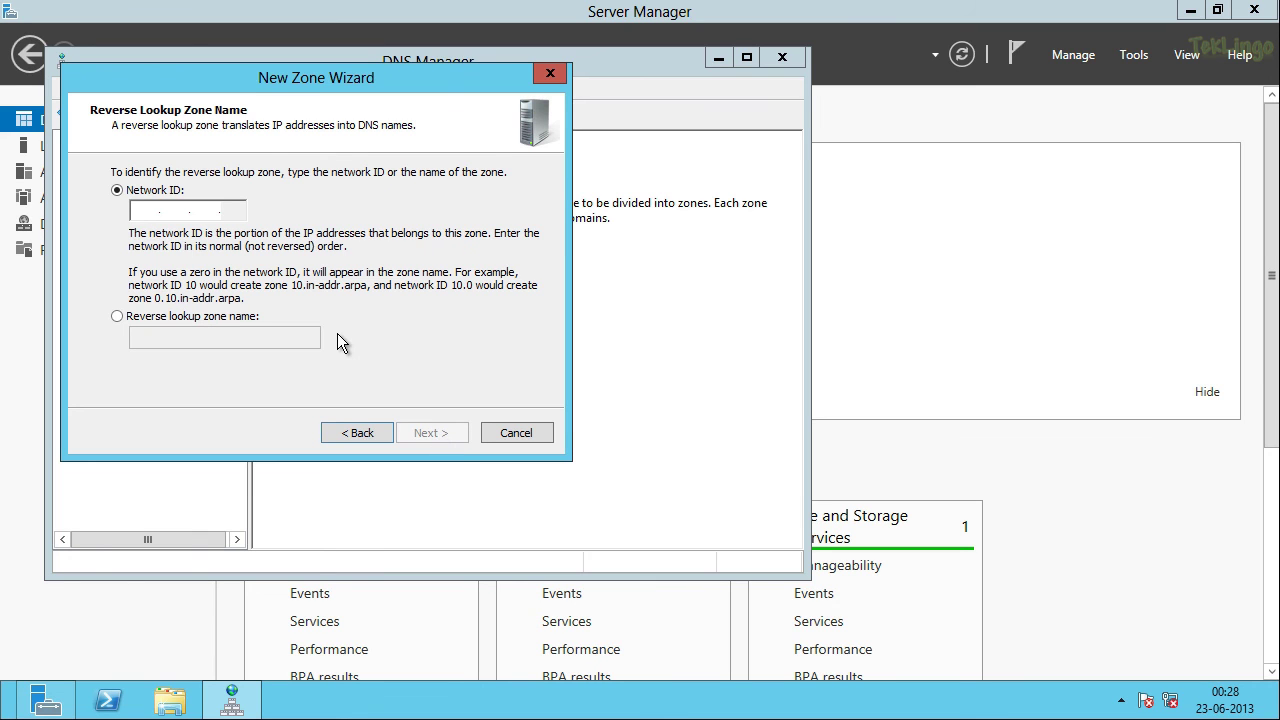
left_click(144, 209)
type("192 .168 .")
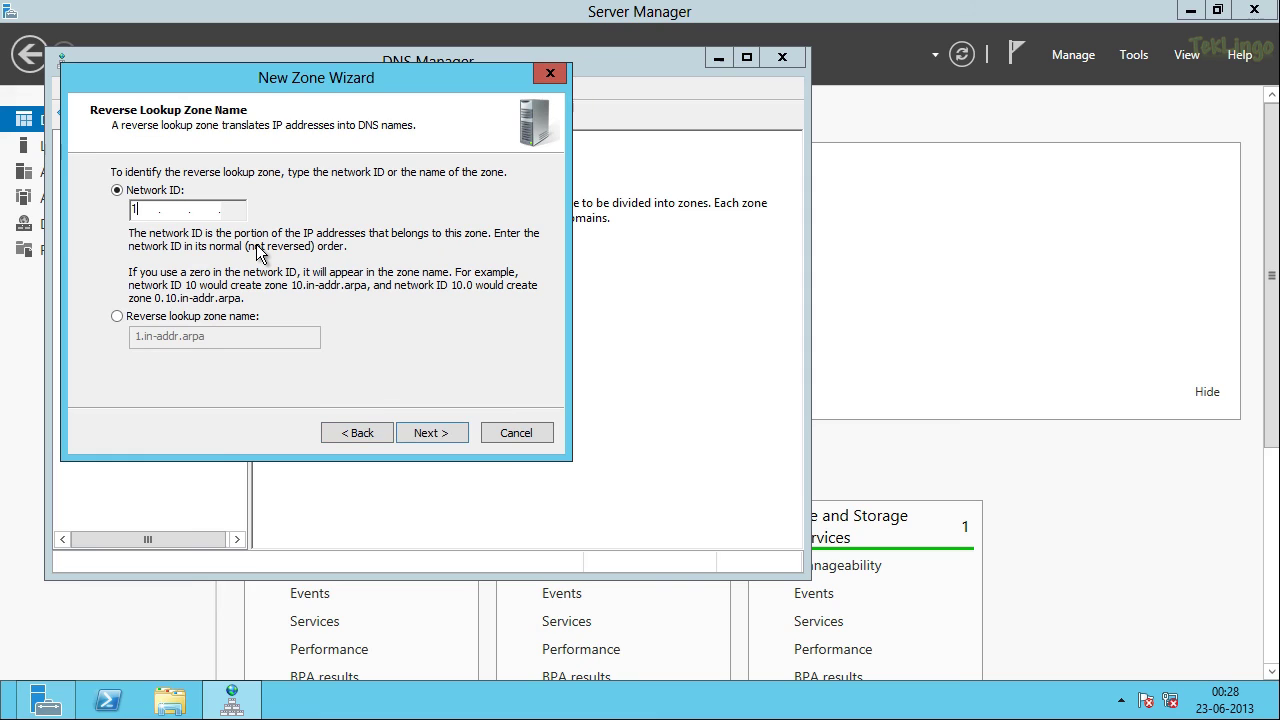
type("1")
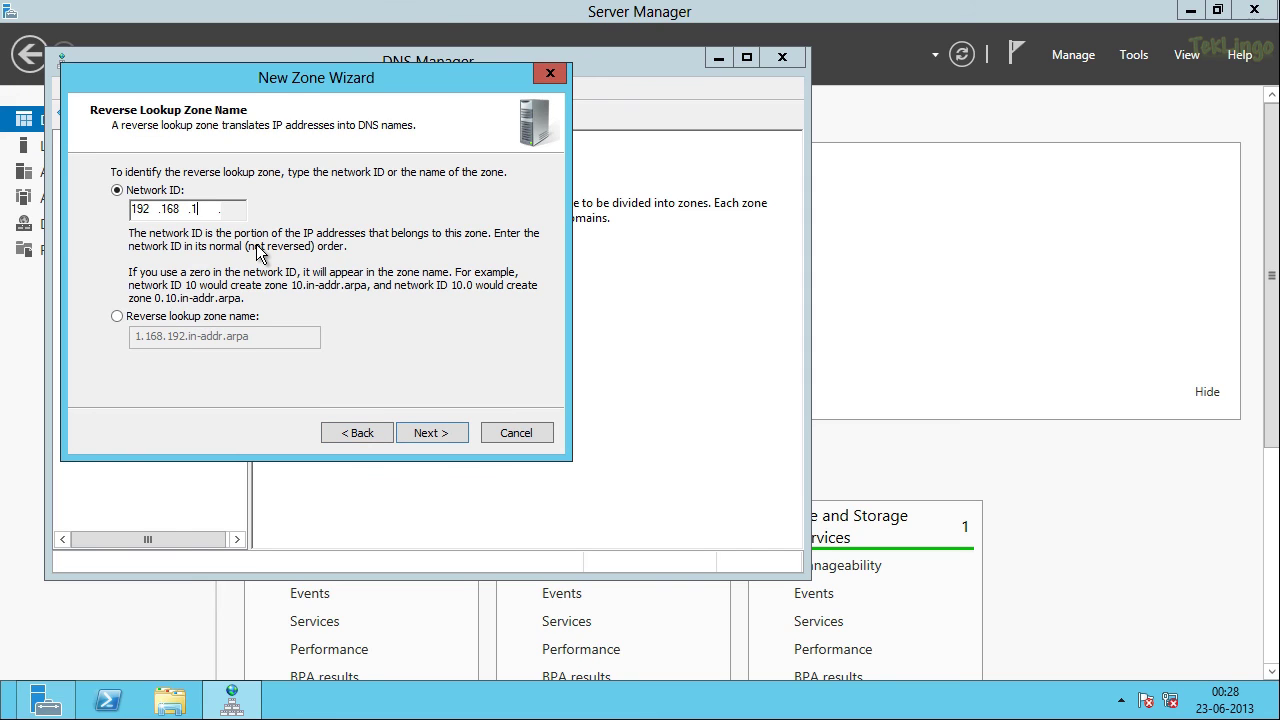
type("0")
left_click(445, 441)
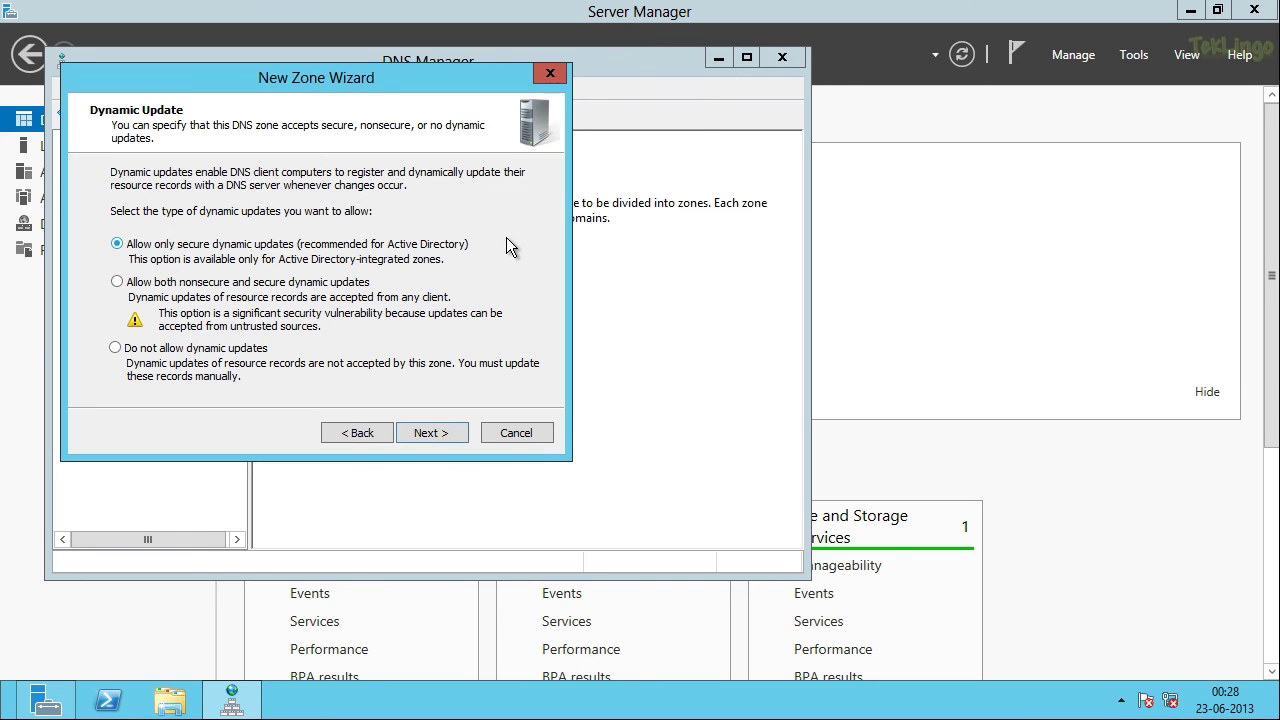
left_click(444, 435)
left_click(444, 435)
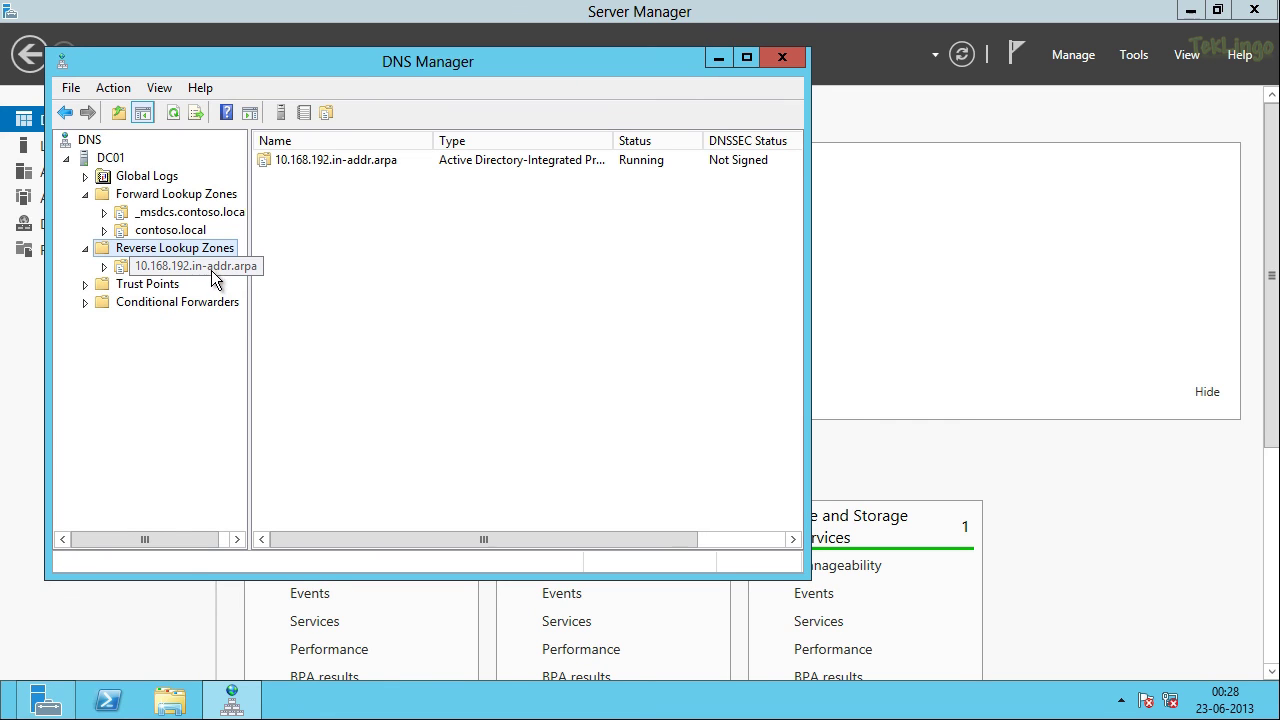
Step: Start a new PTR record in 10.168.192.in-addr.arpa for host IP 192.168.10.1
left_click(213, 277)
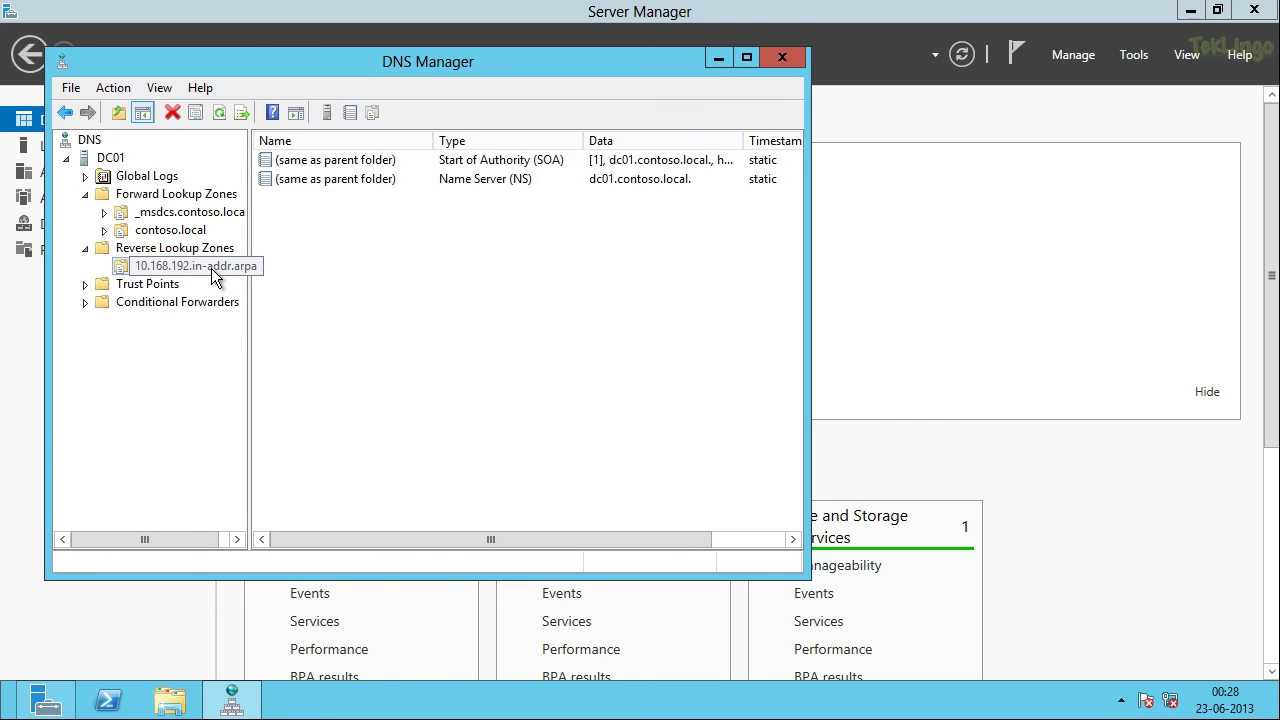
right_click(319, 251)
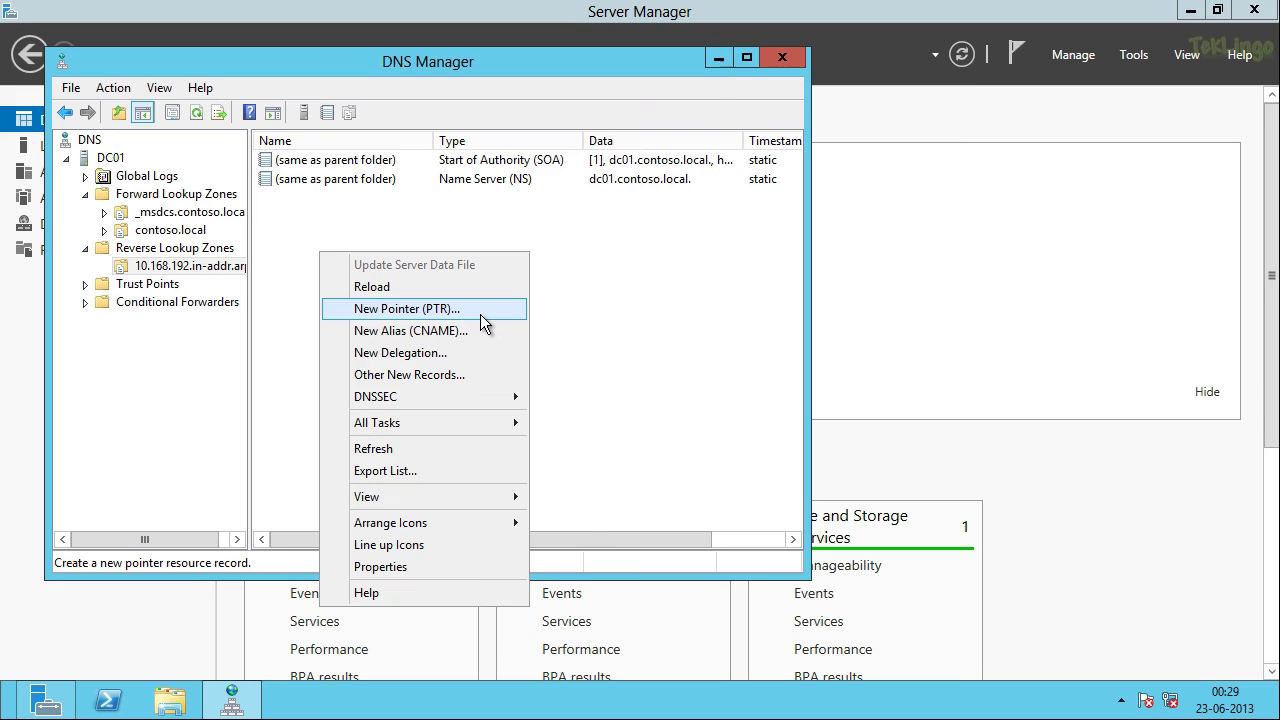
left_click(480, 313)
left_click(362, 187)
type("1")
Step: Browse to the dc01 host in contoso.local as the target and create the pointer record
left_click(569, 280)
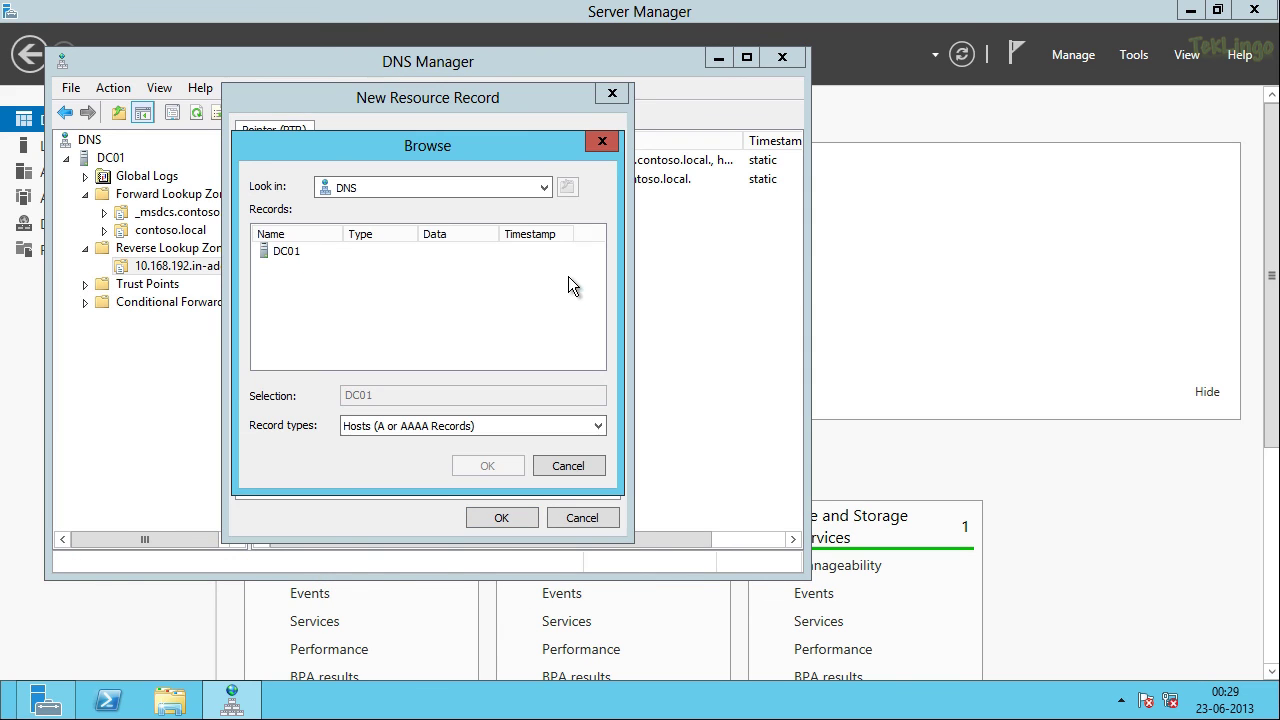
double_click(294, 253)
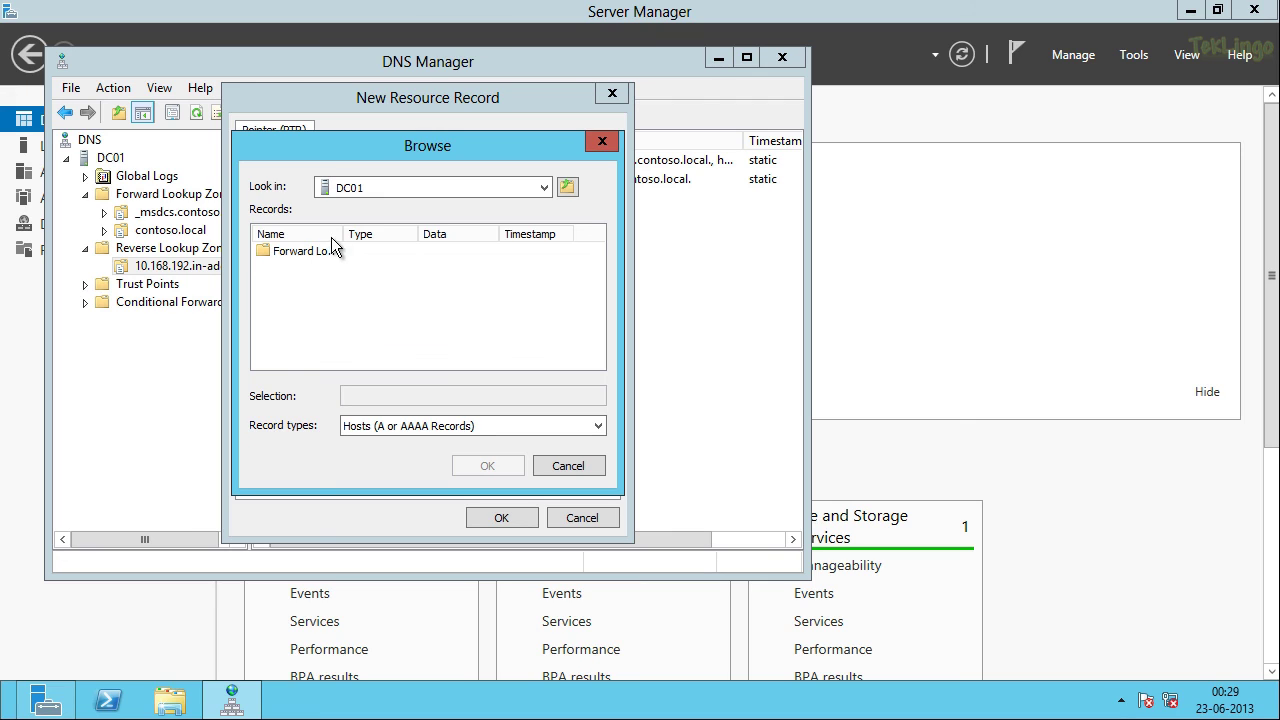
double_click(330, 251)
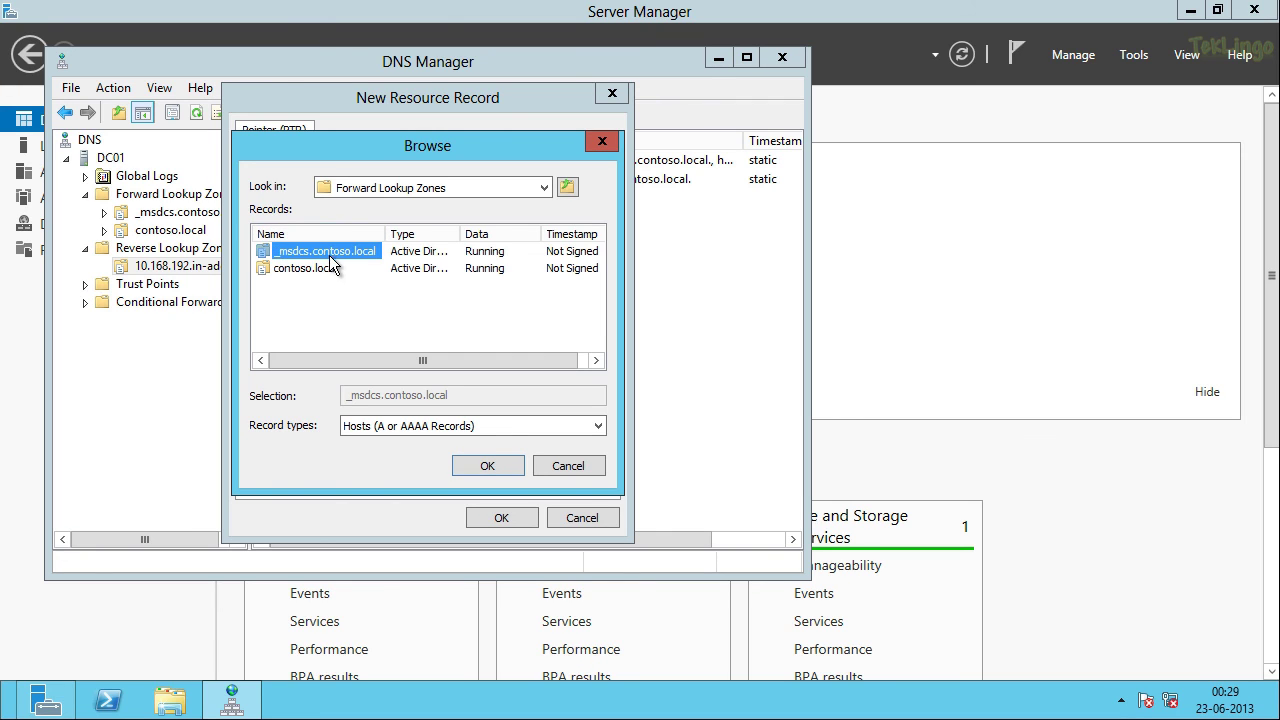
left_click(330, 277)
double_click(330, 277)
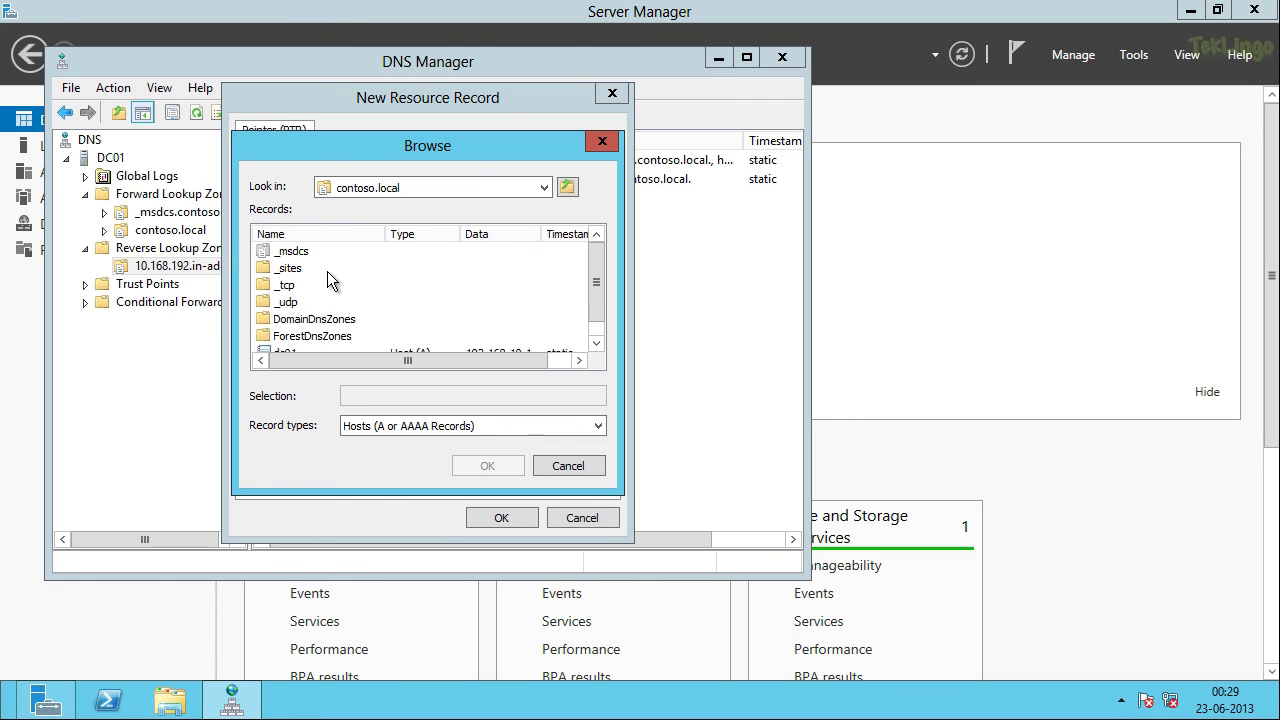
left_click(595, 341)
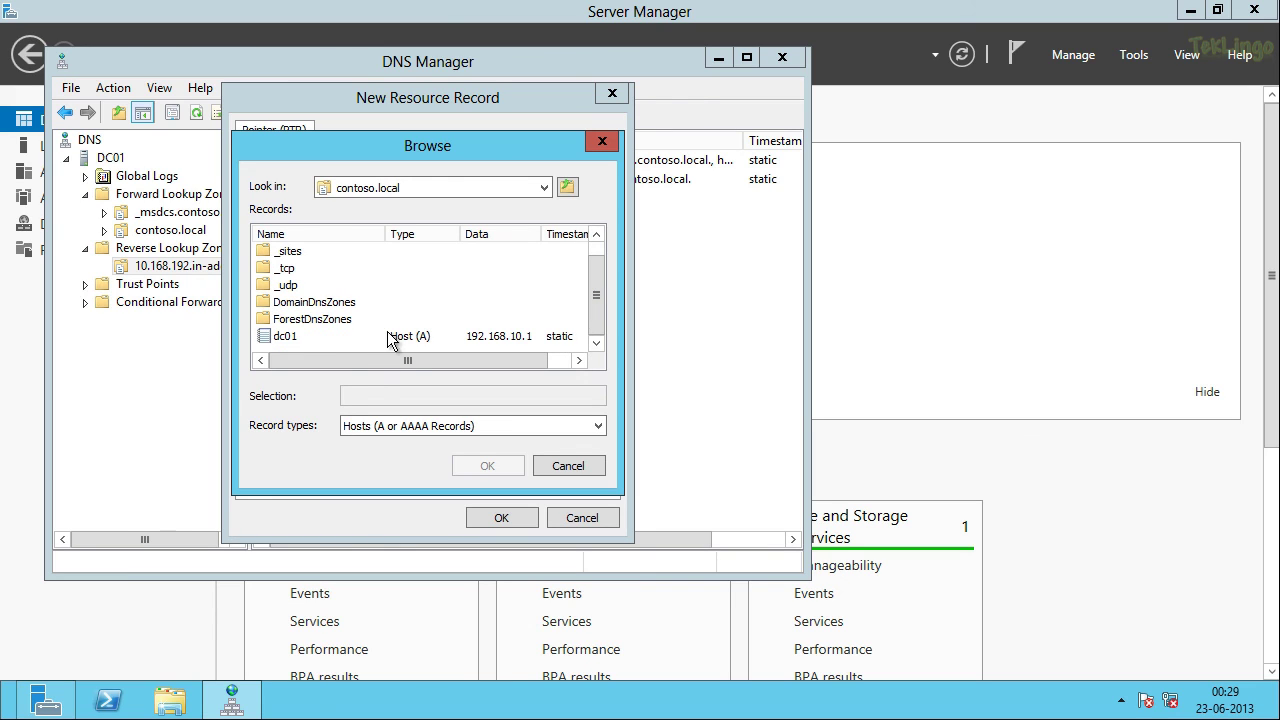
left_click(292, 336)
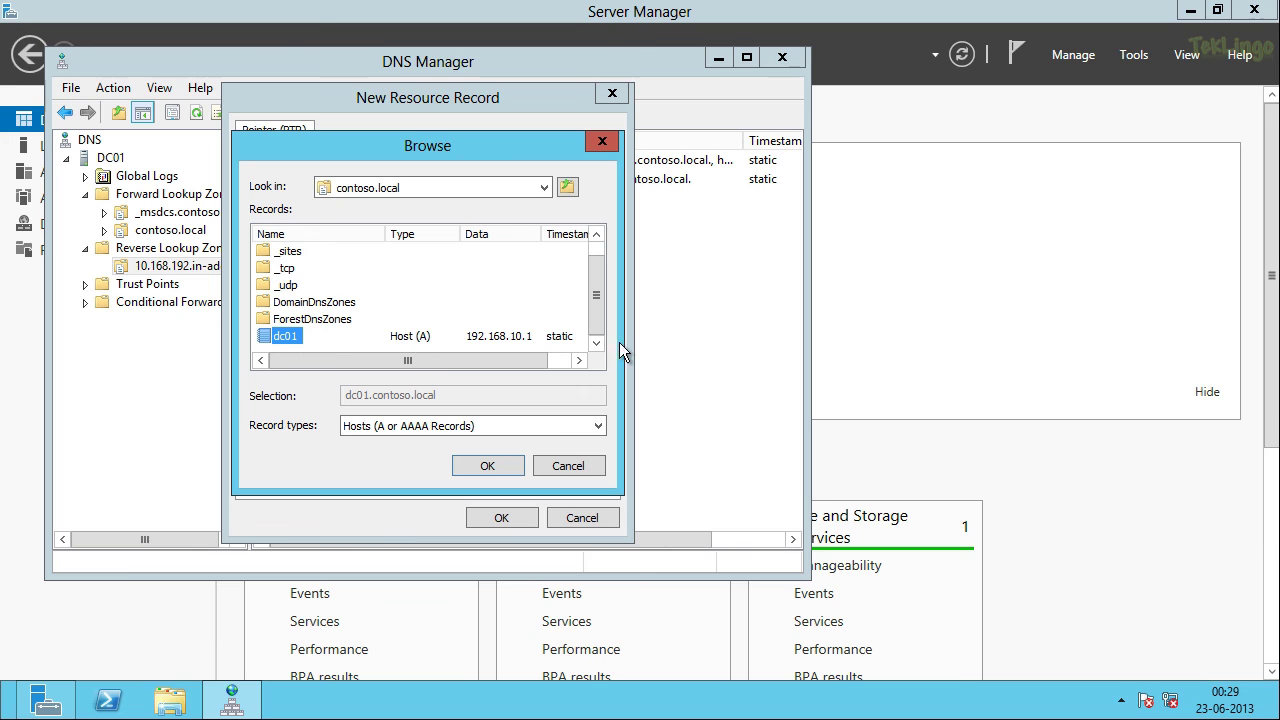
left_click(490, 465)
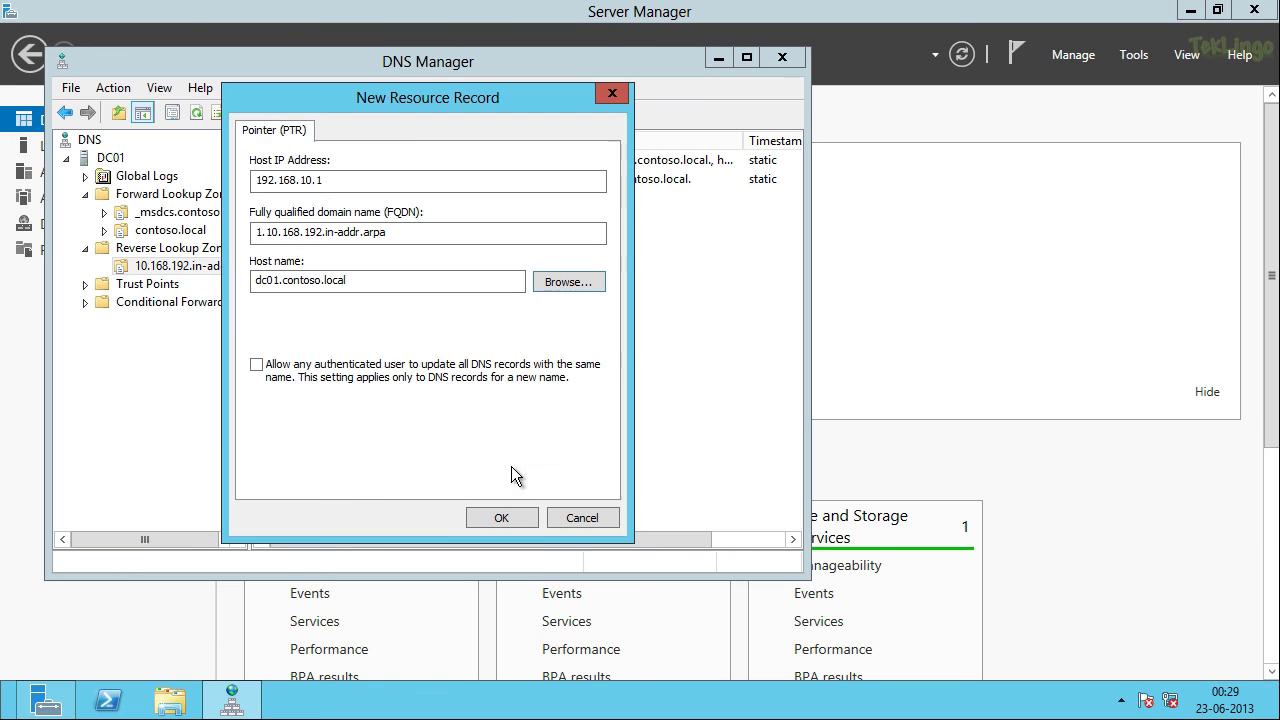
left_click(513, 522)
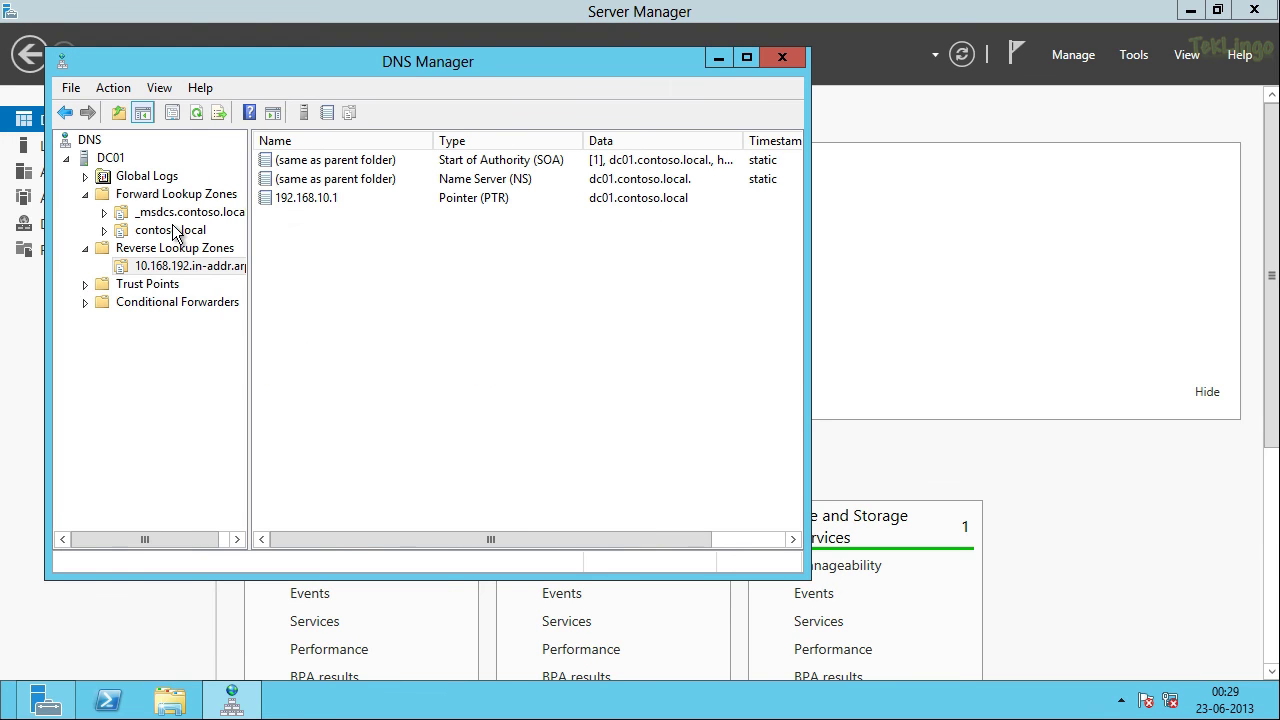
Step: Update DC01's server data files and clear the DNS server cache
right_click(116, 161)
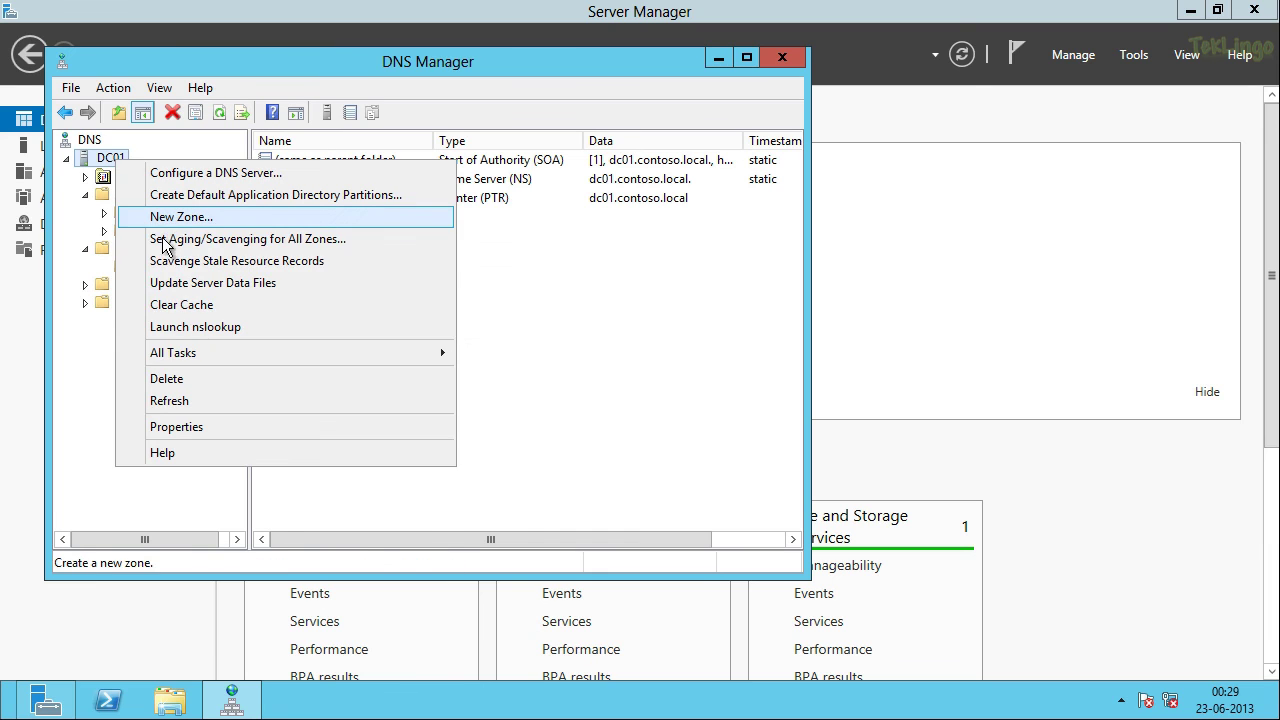
left_click(191, 287)
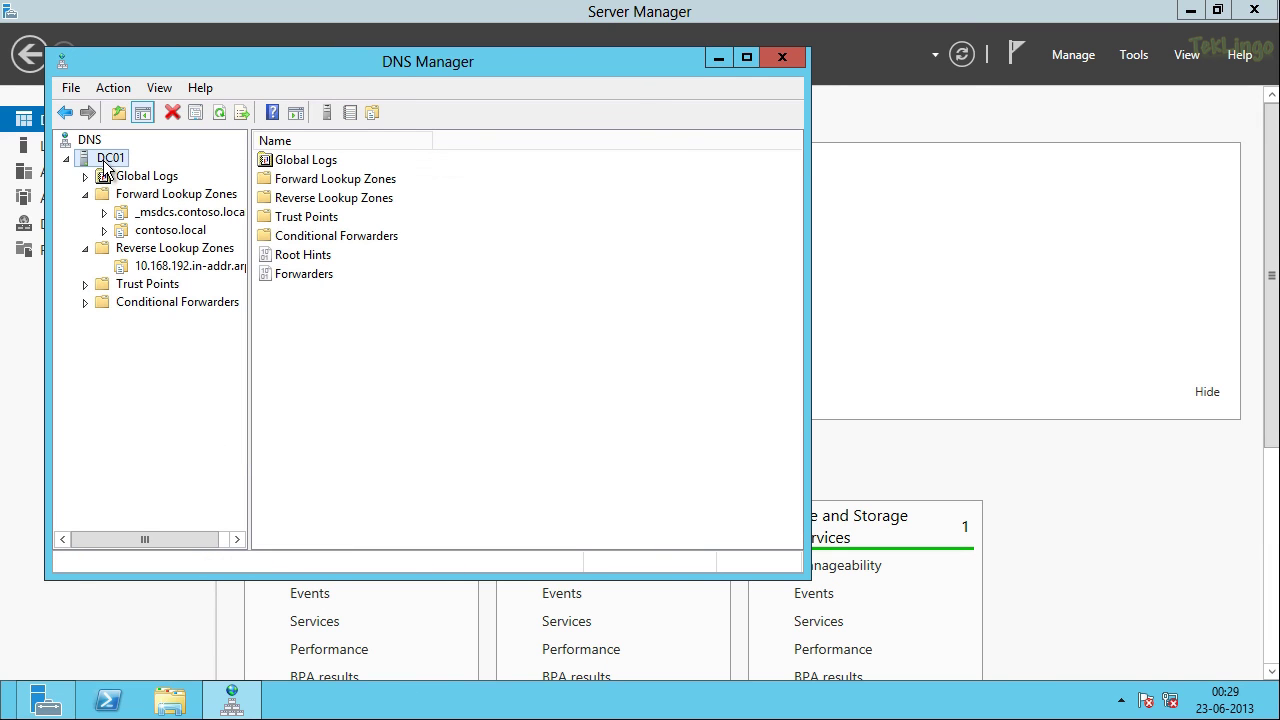
right_click(106, 160)
left_click(190, 313)
right_click(114, 157)
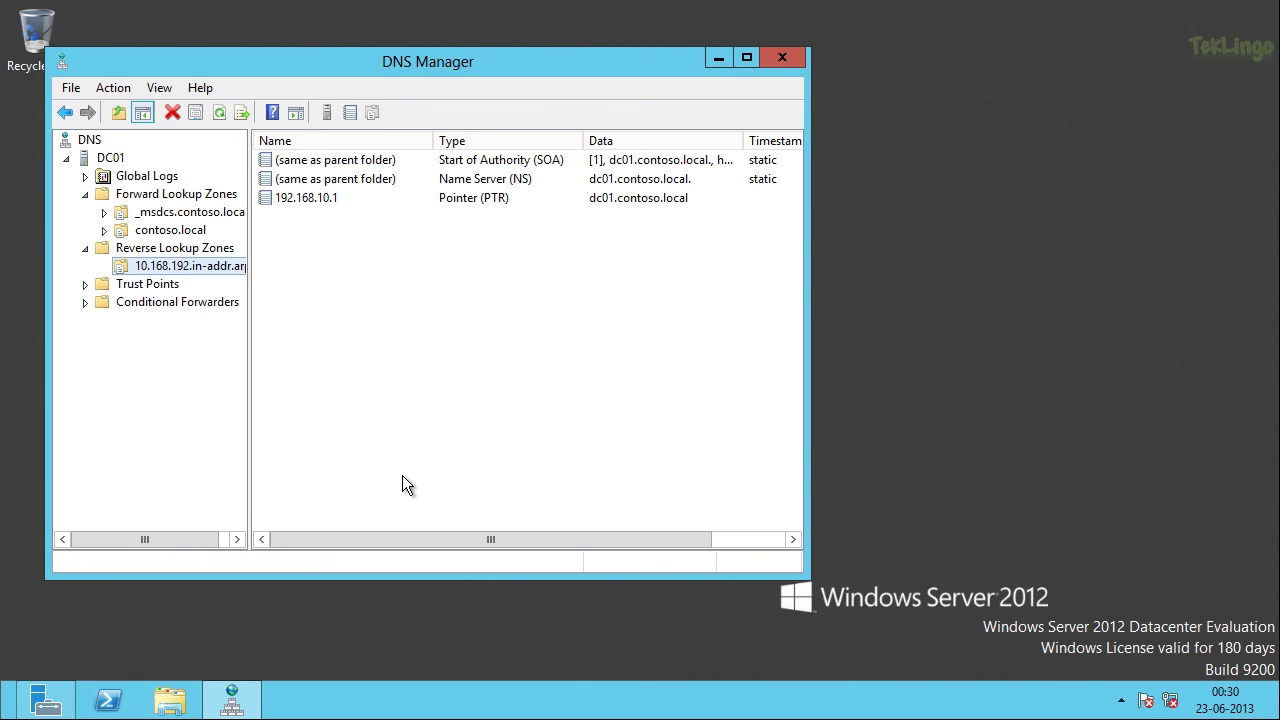